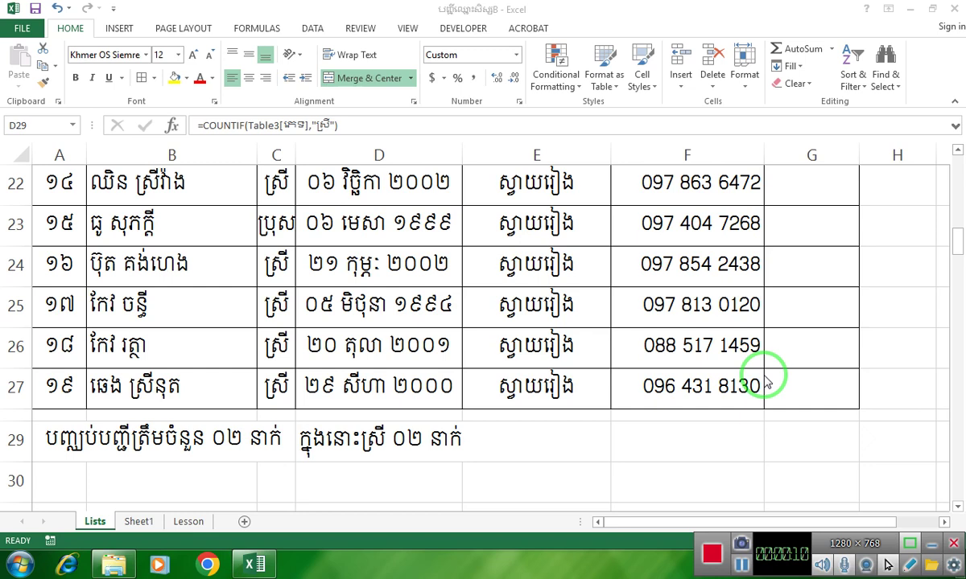
- Look over the empty rows below the student list around rows 29–30
left_click(489, 413)
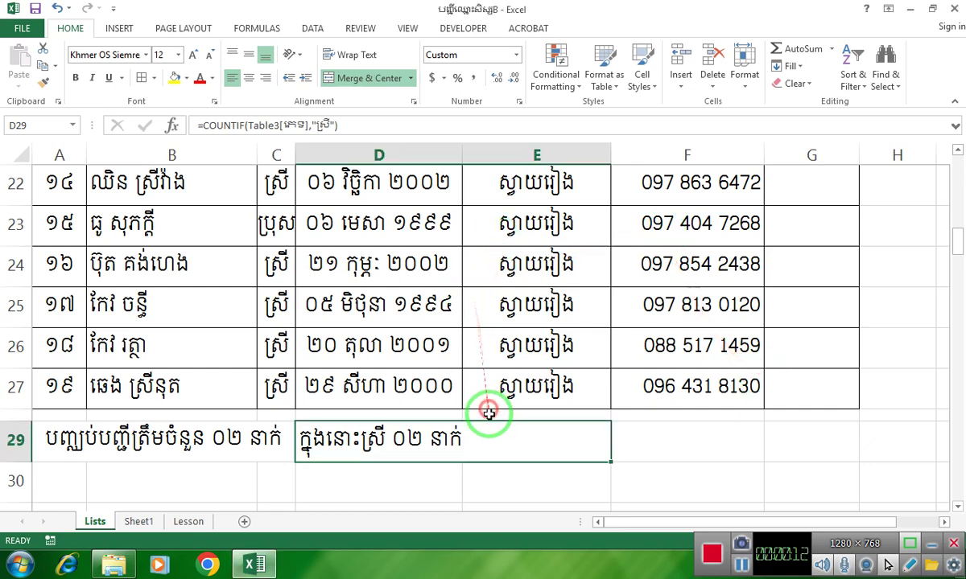
scroll(625, 370, "down", 3, "ctrl")
left_click(632, 439)
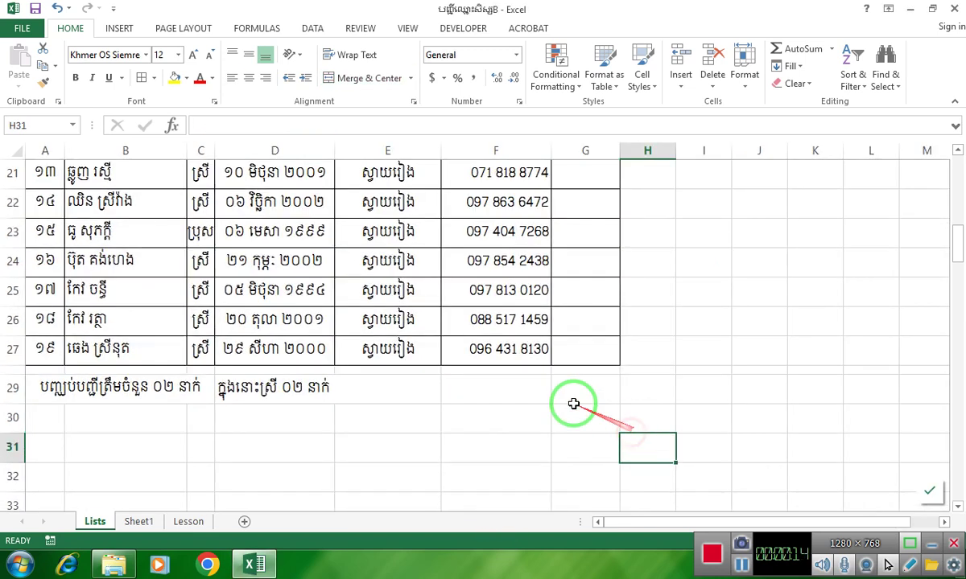
scroll(416, 388, "up", 7)
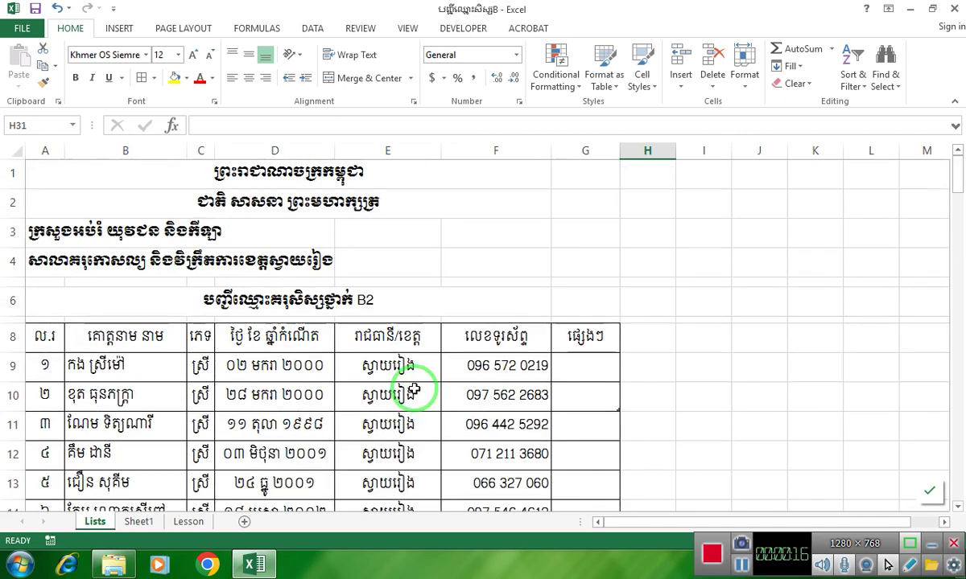
scroll(414, 390, "down", 8)
left_click(344, 310)
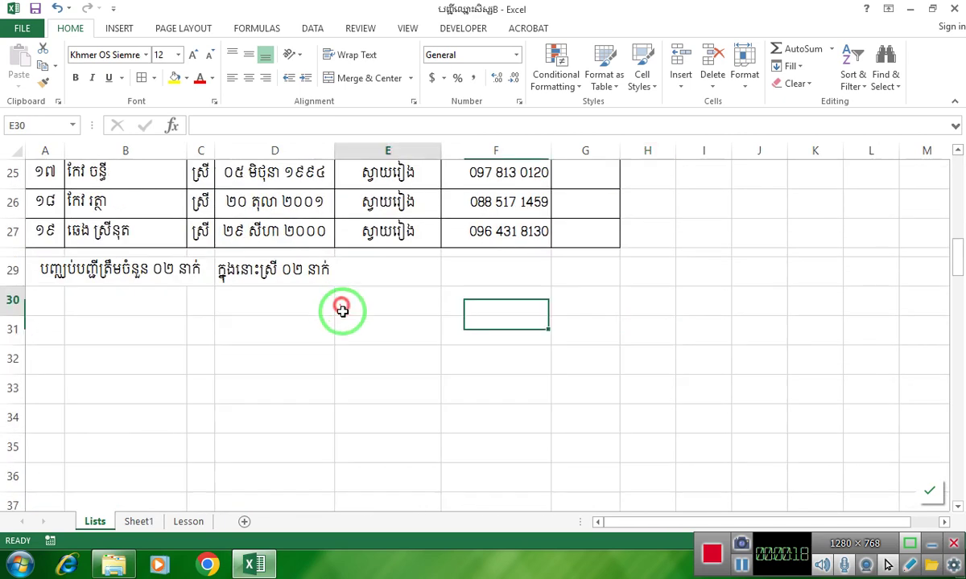
left_click(455, 278)
left_click(581, 297)
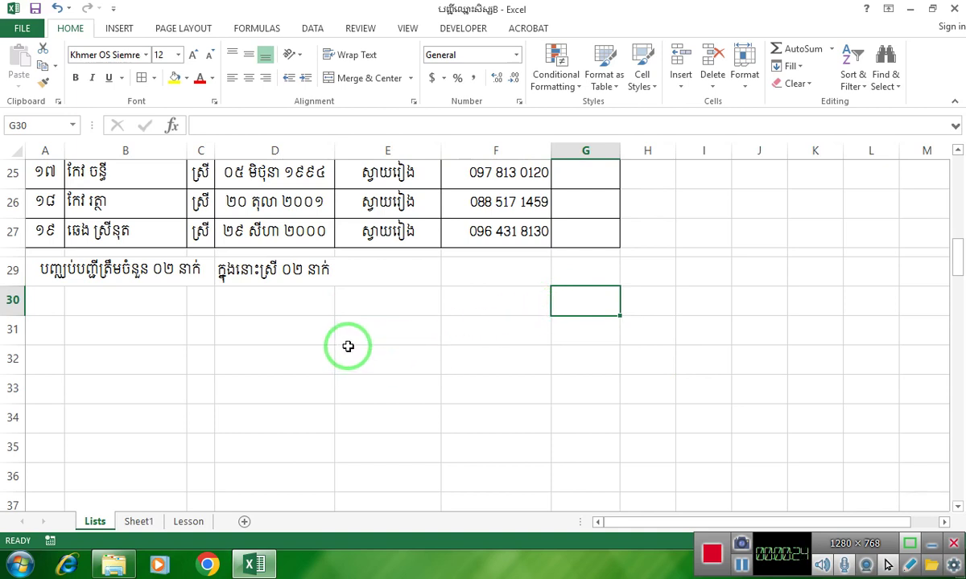
mouse_move(286, 354)
left_mouse_down()
mouse_move(328, 274)
mouse_move(554, 501)
mouse_move(679, 503)
mouse_move(631, 447)
left_mouse_up()
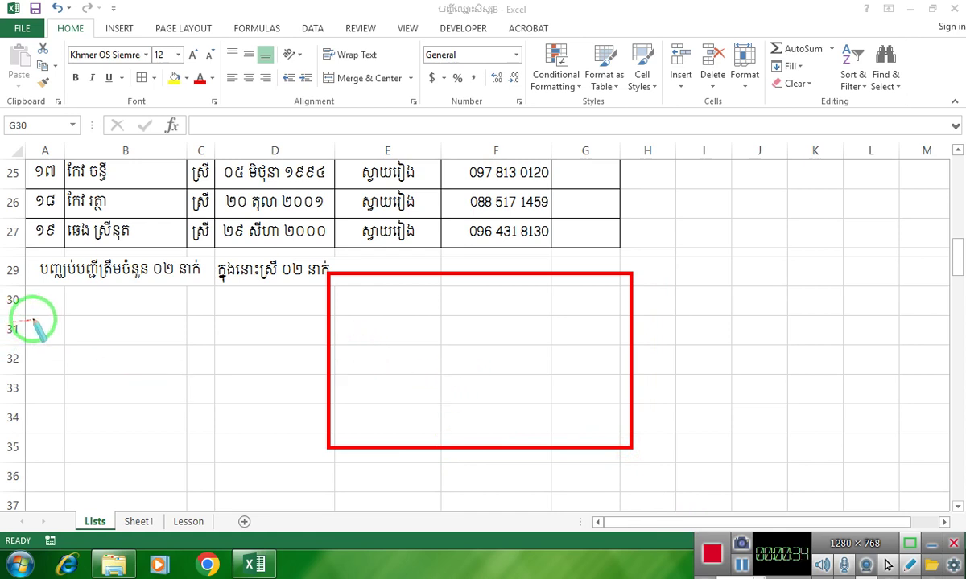
mouse_move(32, 355)
left_mouse_down()
mouse_move(56, 421)
mouse_move(307, 471)
left_mouse_up()
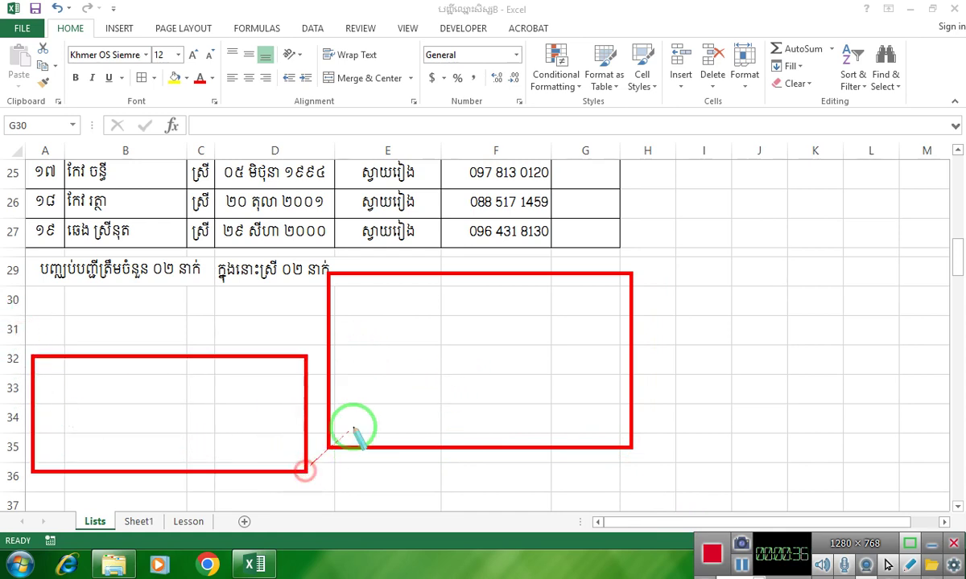
mouse_move(377, 399)
left_mouse_down()
mouse_move(405, 358)
mouse_move(459, 355)
mouse_move(431, 314)
mouse_move(476, 400)
left_mouse_up()
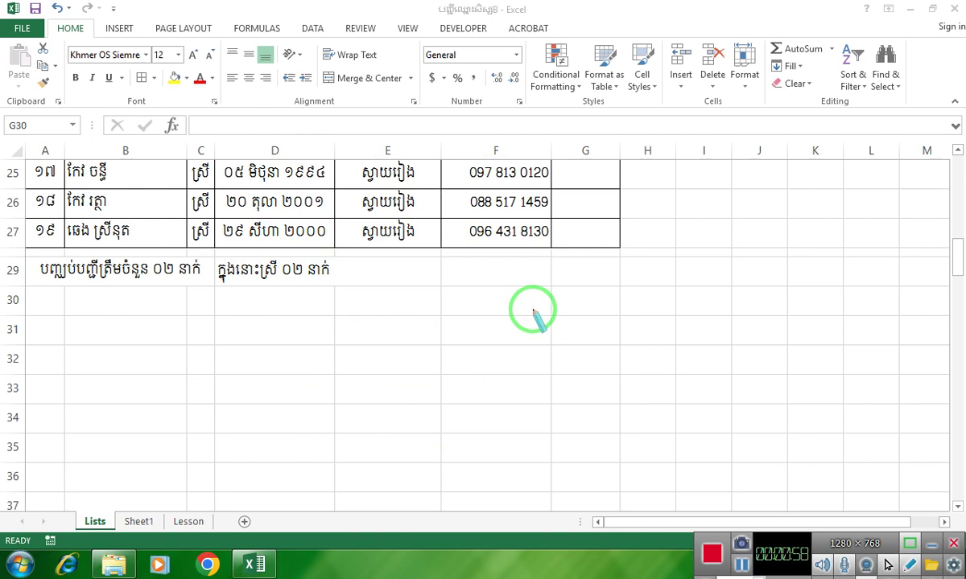
key("Escape")
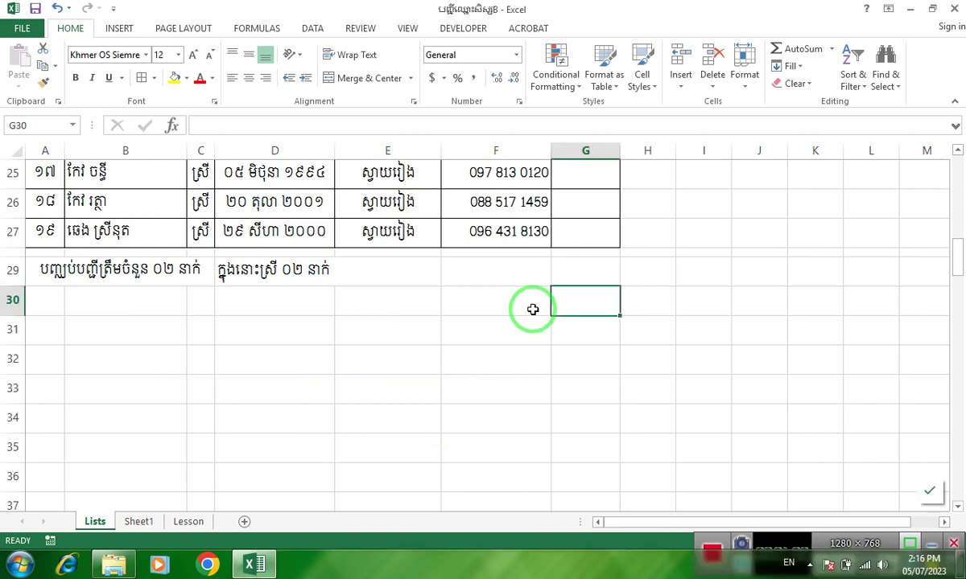
left_click(791, 527)
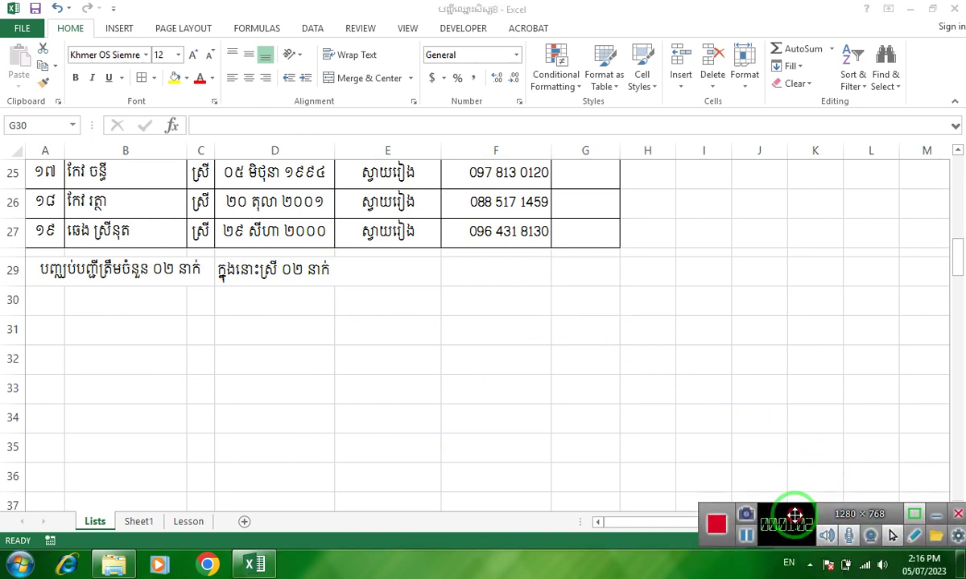
- Enter the Khmer lunar date 'ថ្ងៃពុធ ៣រោច ខែបឋមាសាឍ ឆ្នាំថោះ បញ្ចស័ក ព.ស.២៥៦៧' in E30
left_click(404, 300)
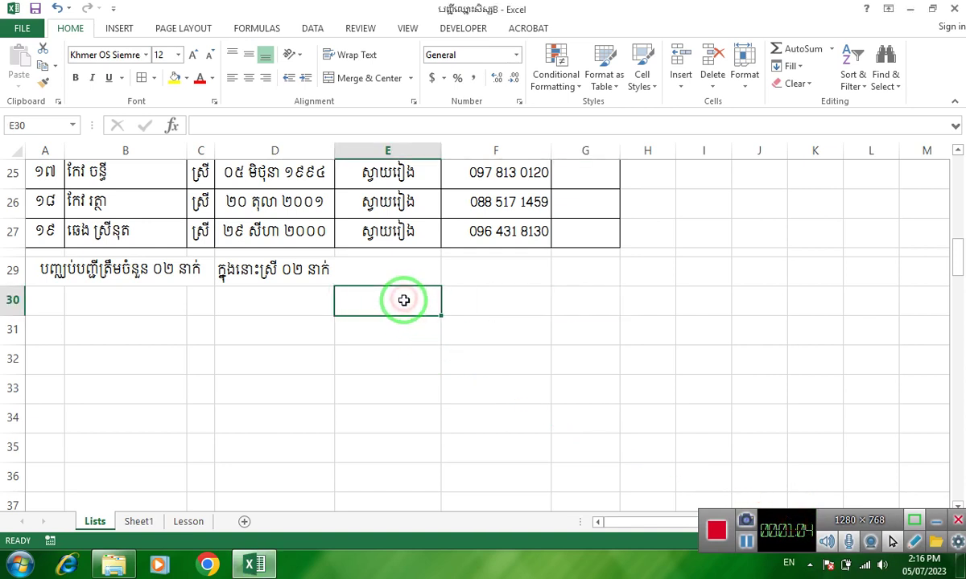
mouse_move(404, 300)
left_mouse_down()
mouse_move(344, 306)
mouse_move(371, 303)
left_mouse_up()
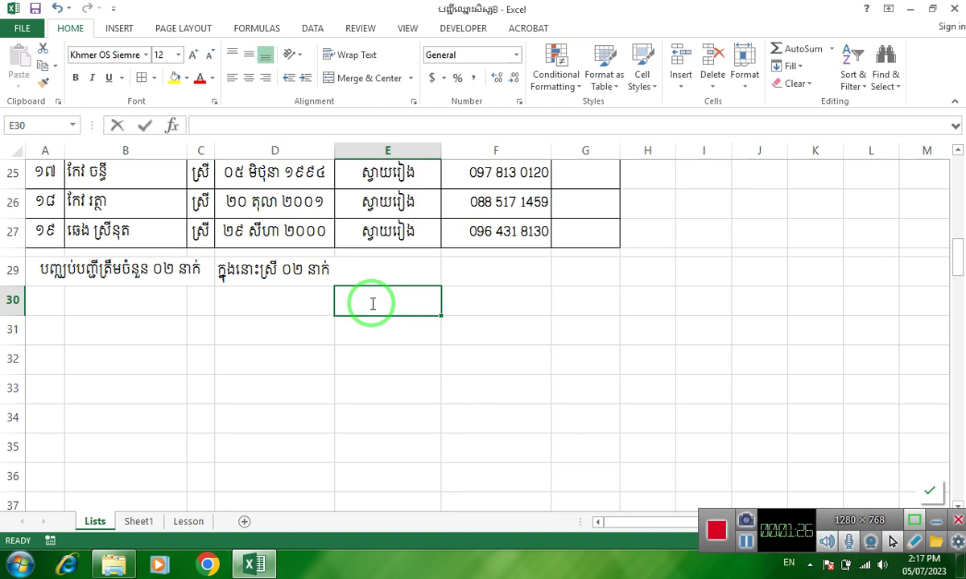
type("ក្ន")
key("BackSpace")
key("BackSpace")
key("BackSpace")
key("alt+shift")
type("ថ្ងៃពុ")
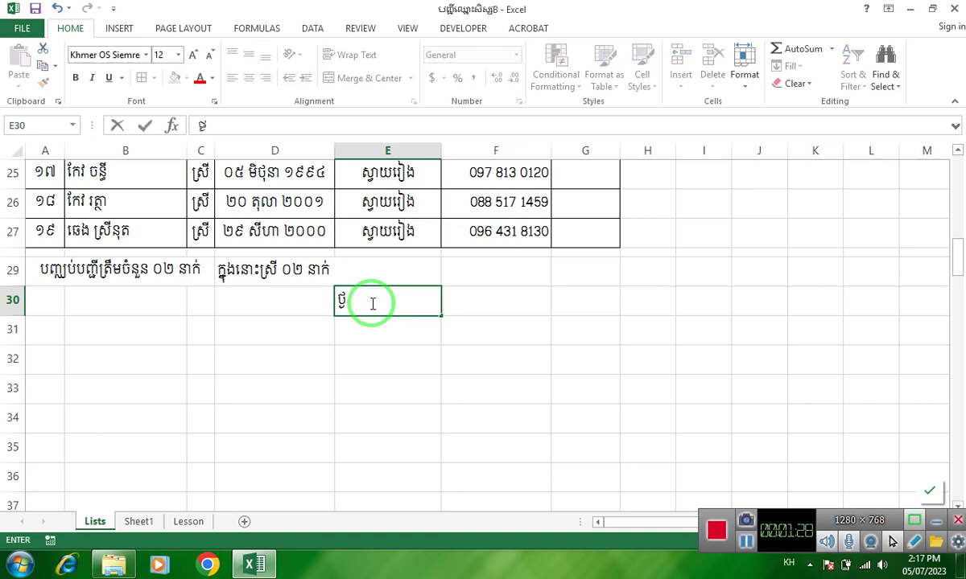
type("ធ")
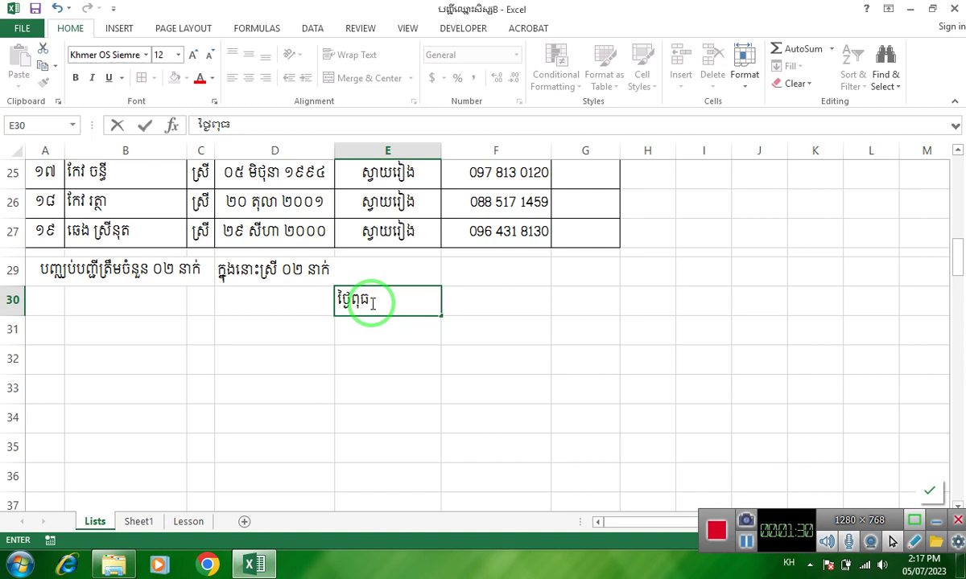
type(" ៣រោច")
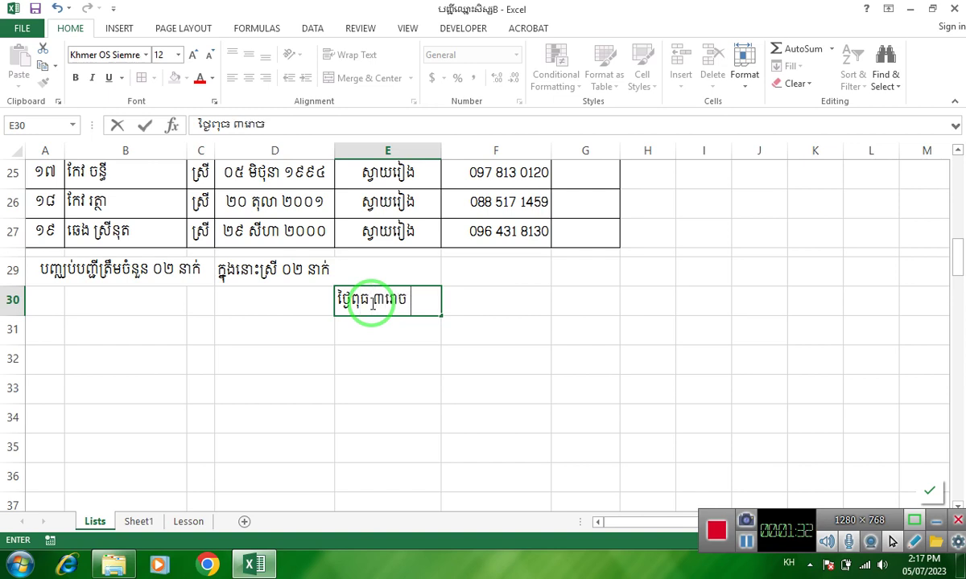
type(" ខែបឋមាសា")
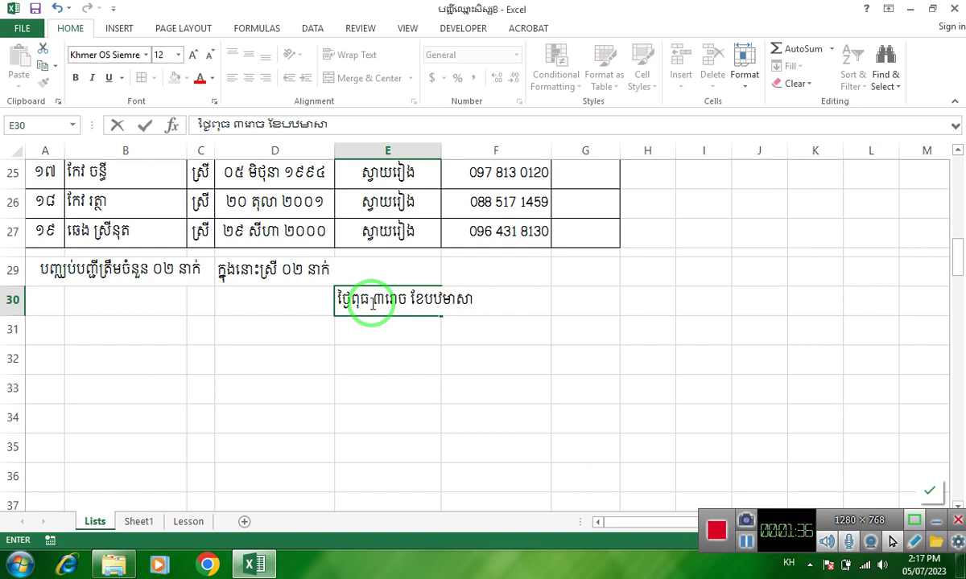
type("ឍ ឆ្នាំថោះ បញ្ច")
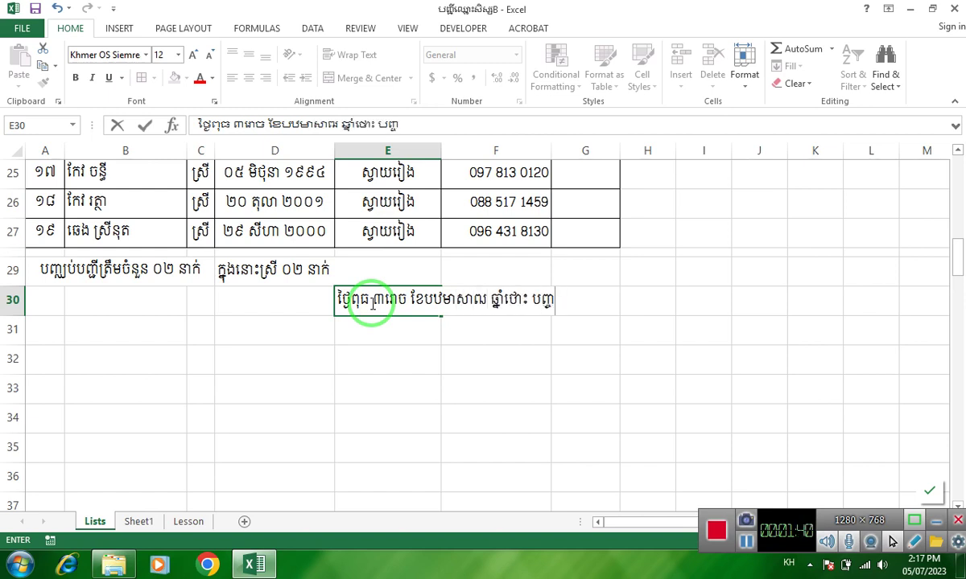
type("ស័ក ព")
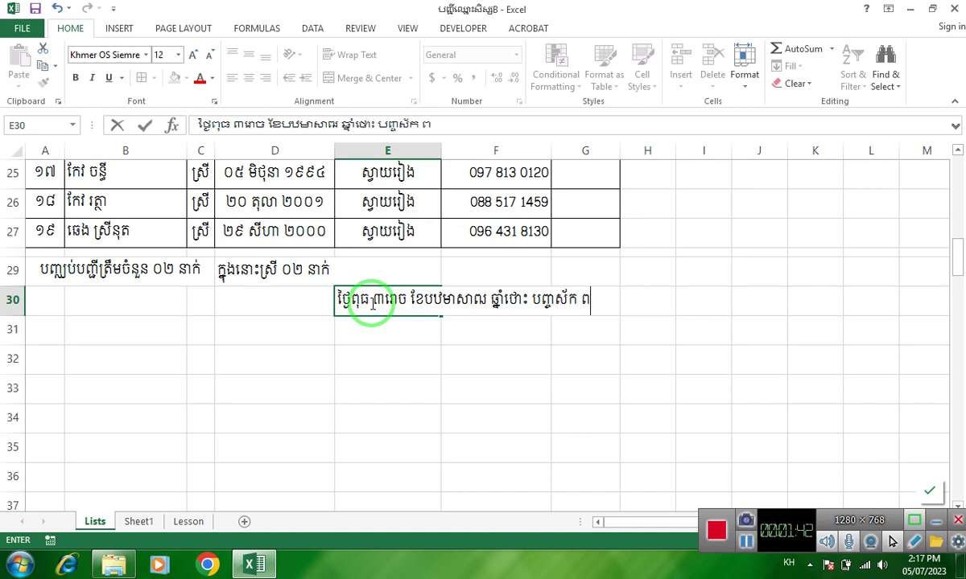
type(".ស.២")
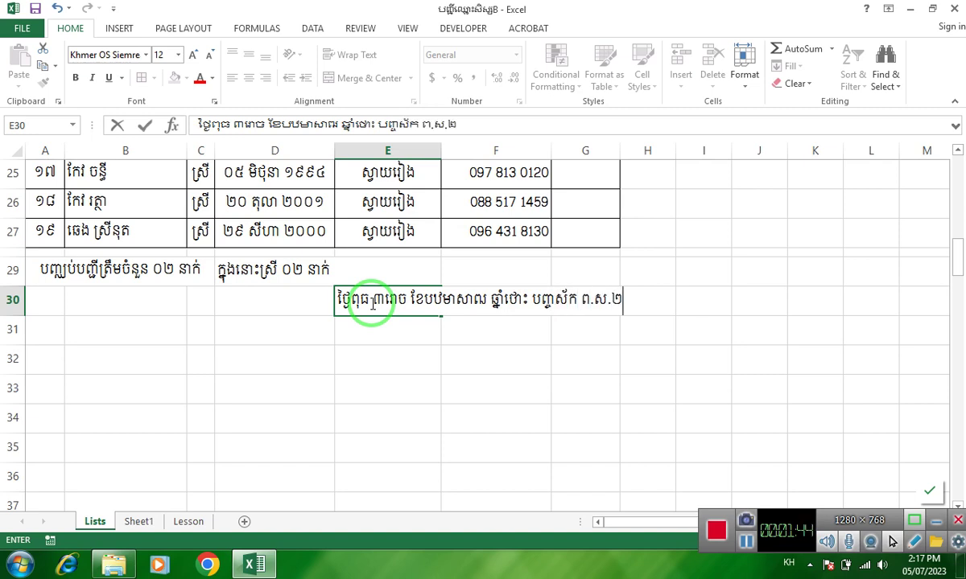
type("៥៦៧")
key("Return")
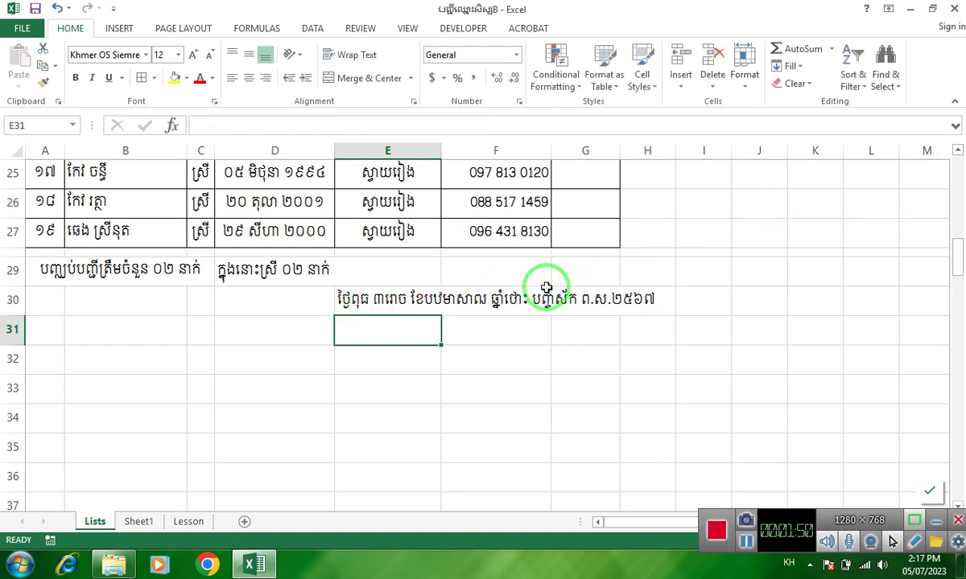
- Enter the Svay Rieng 05 July 2023 date line in E31 and 'អ្នកធ្វើតារាង' in E32
type("ស្វាយរៀង")
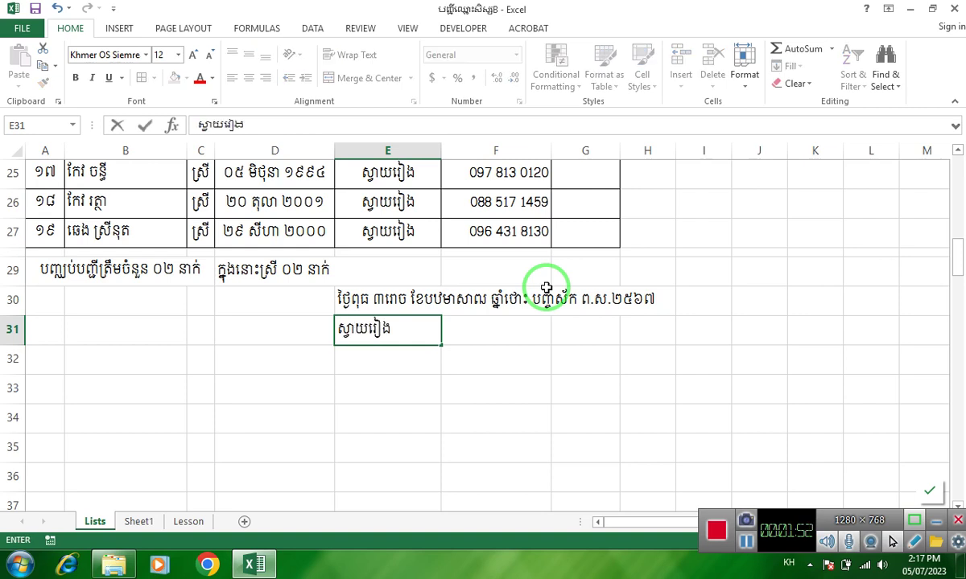
type(" ថ្ងៃទី")
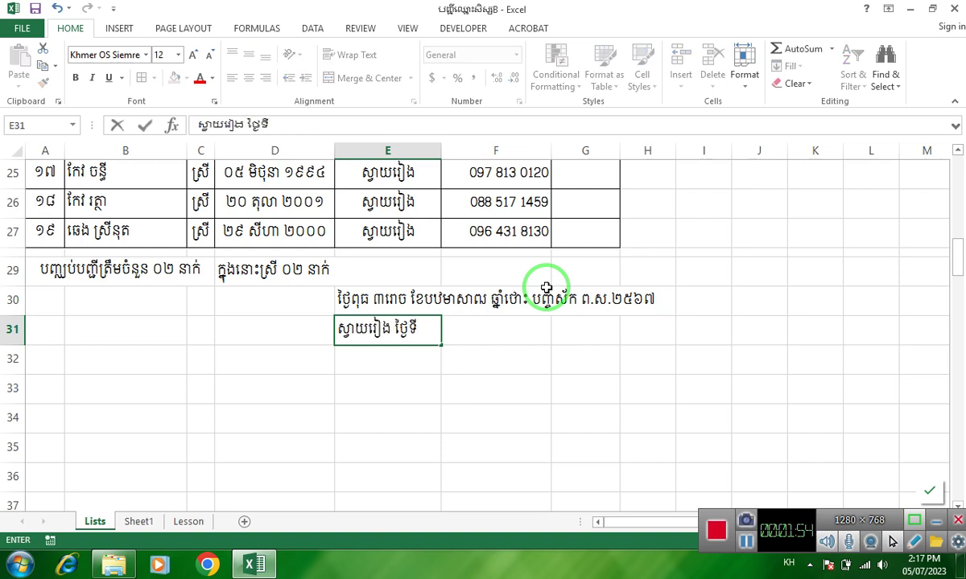
type("០៥ ខែកក")
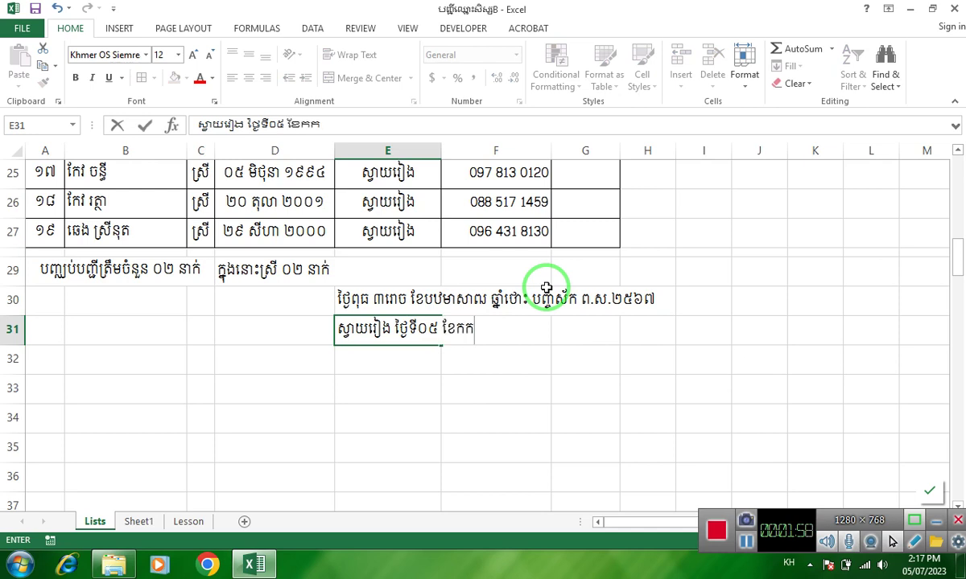
type("្កដា ឆ្នាំ")
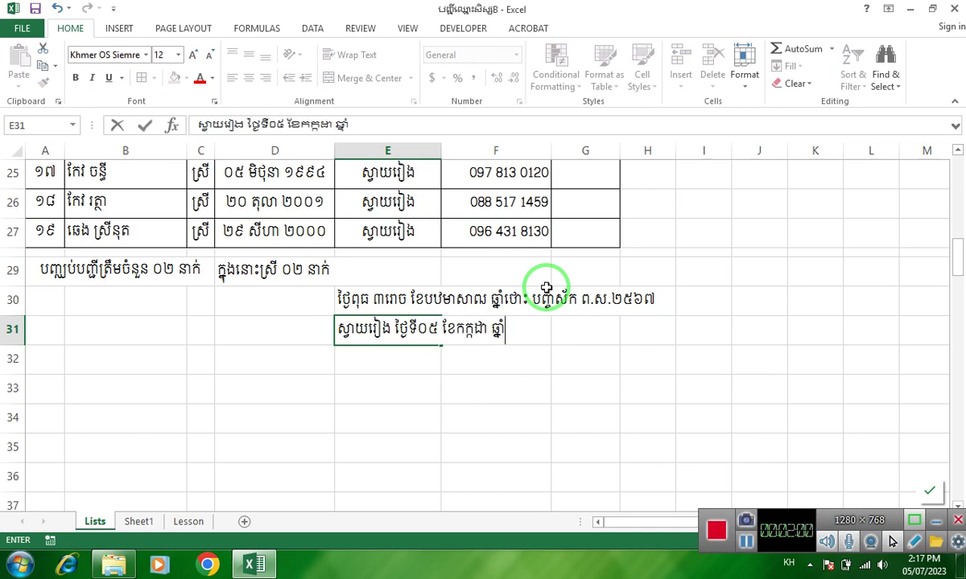
type("២០២៣")
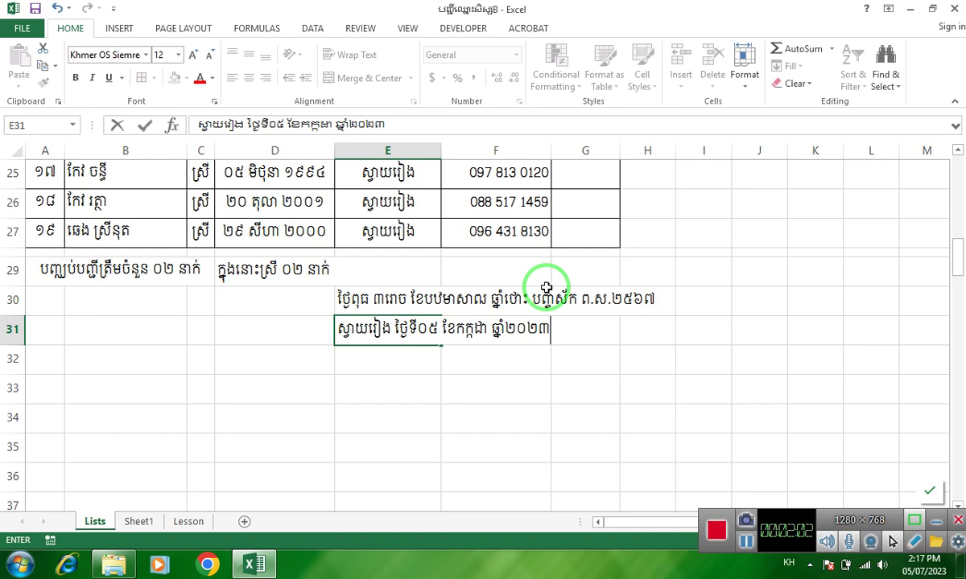
key("Return")
type("អ្នកធ្វើ")
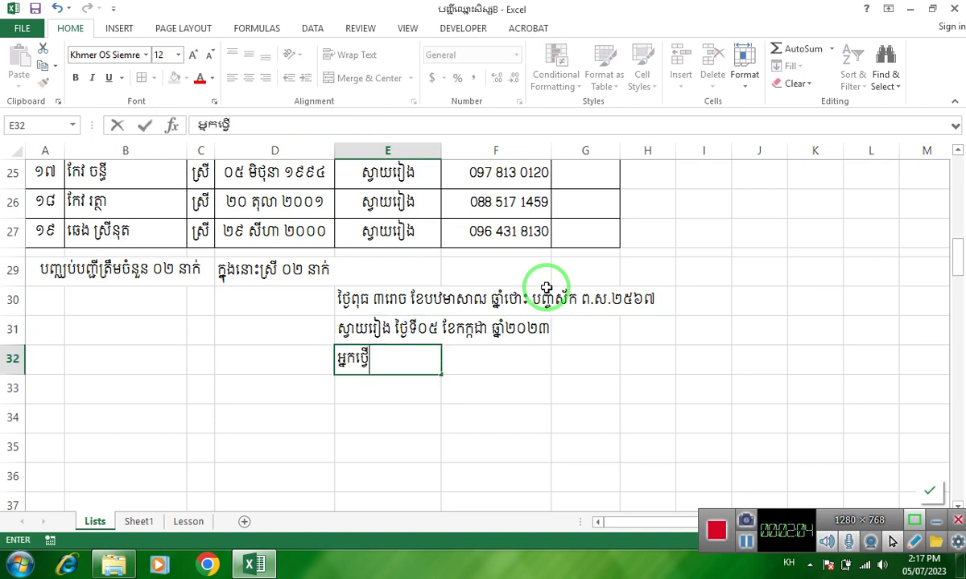
key("BackSpace")
key("BackSpace")
key("BackSpace")
key("BackSpace")
key("BackSpace")
type("កធ្វើ")
key("BackSpace")
key("BackSpace")
key("BackSpace")
key("BackSpace")
key("BackSpace")
type("កធ្វើតារាង")
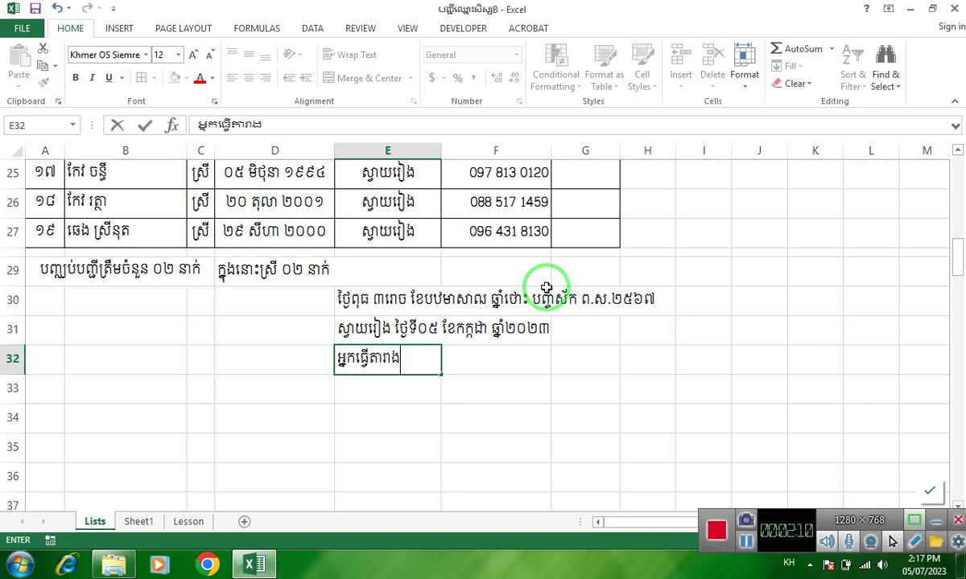
key("Return")
key("Return")
key("Return")
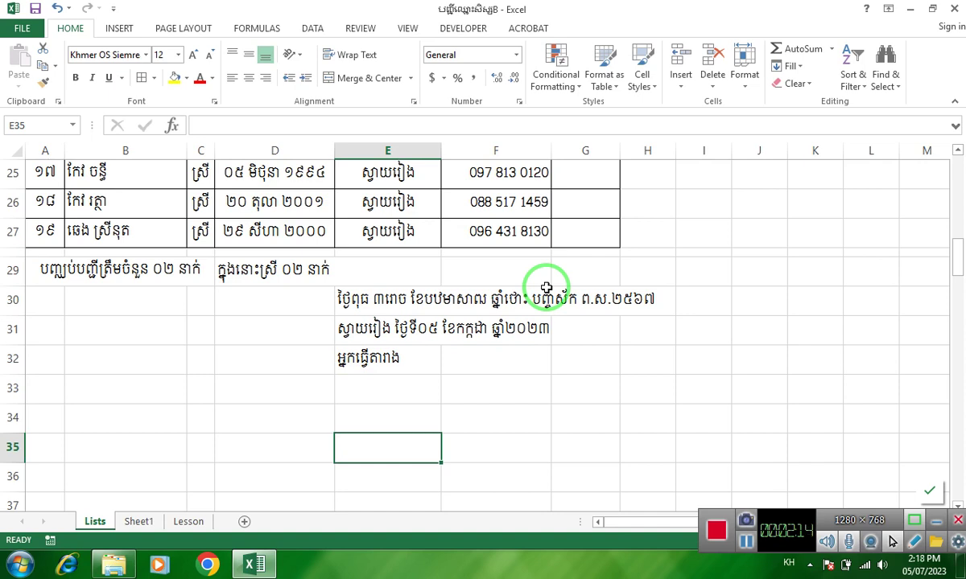
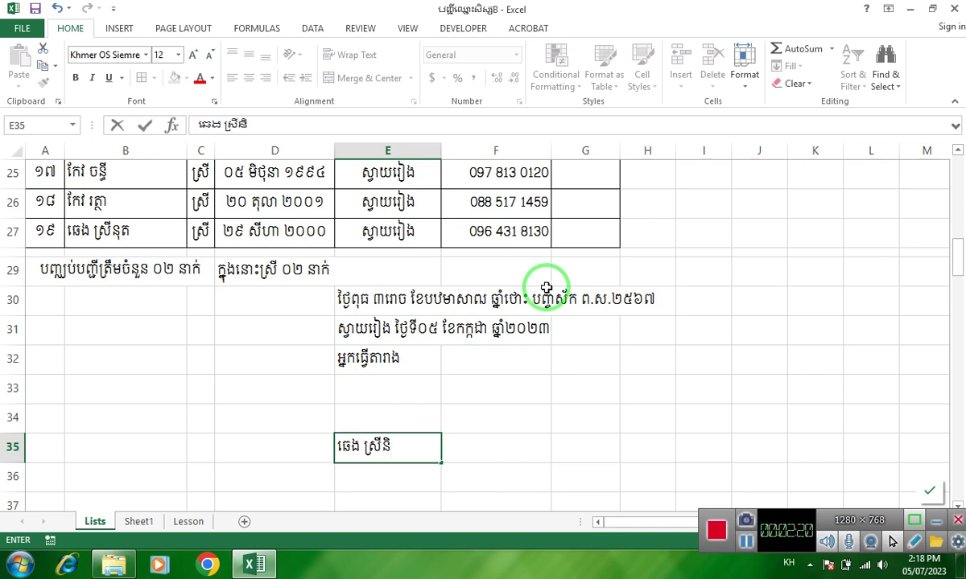
- Enter the preparer's name in E35
key("Tab")
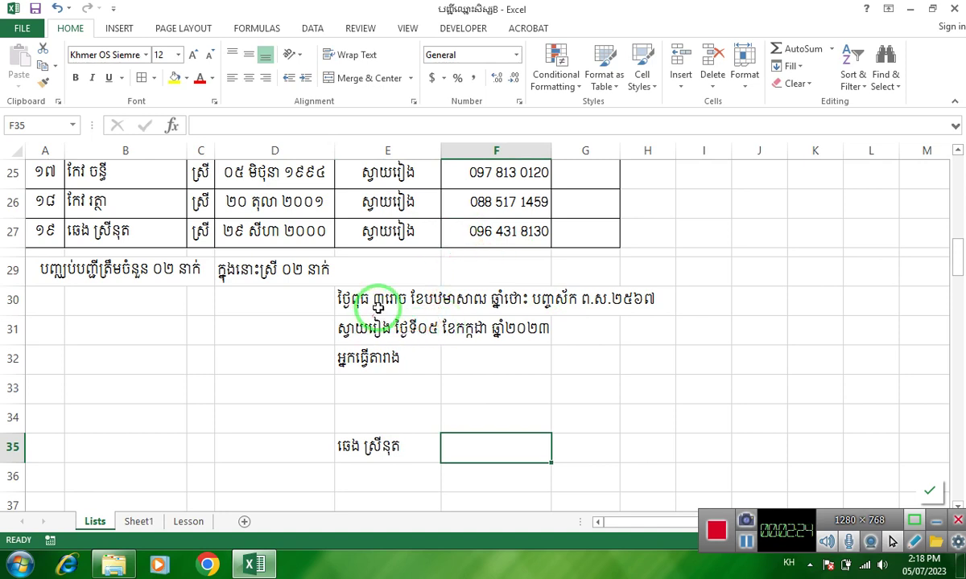
- Widen column G and merge and center the lunar date across E30:G30
left_click(380, 300)
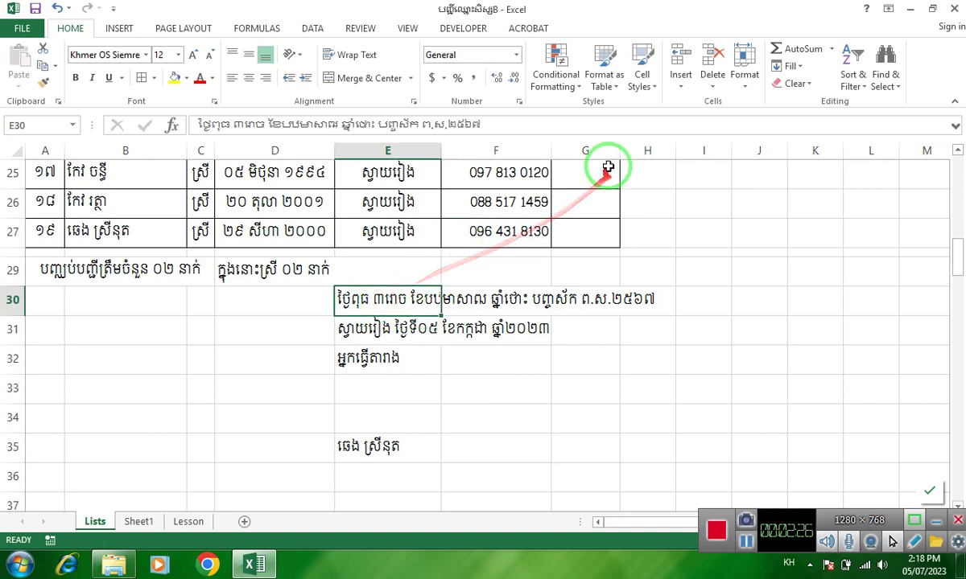
left_click_drag(619, 151, 674, 150)
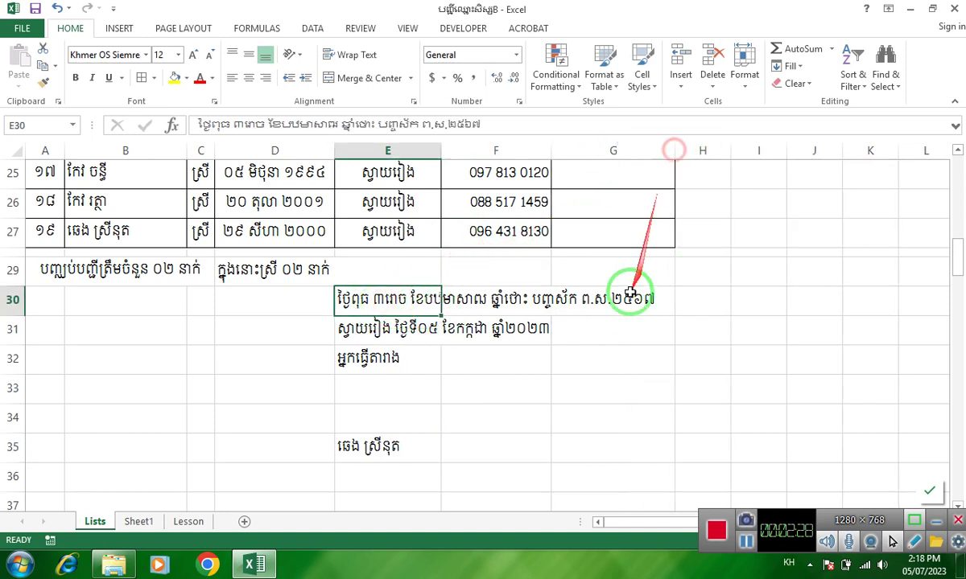
left_click_drag(371, 312, 366, 442)
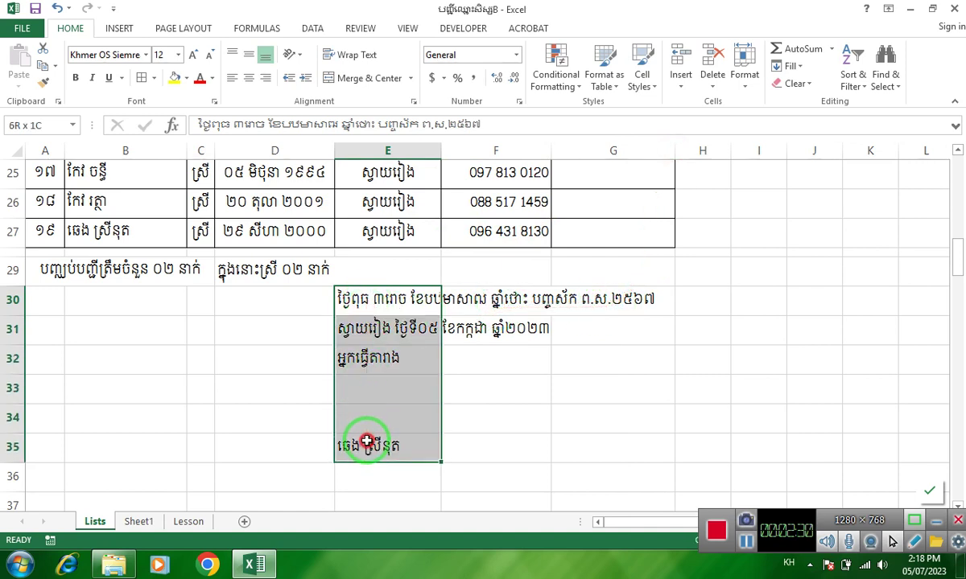
left_click(523, 390)
left_click_drag(416, 308, 640, 301)
left_click(346, 78)
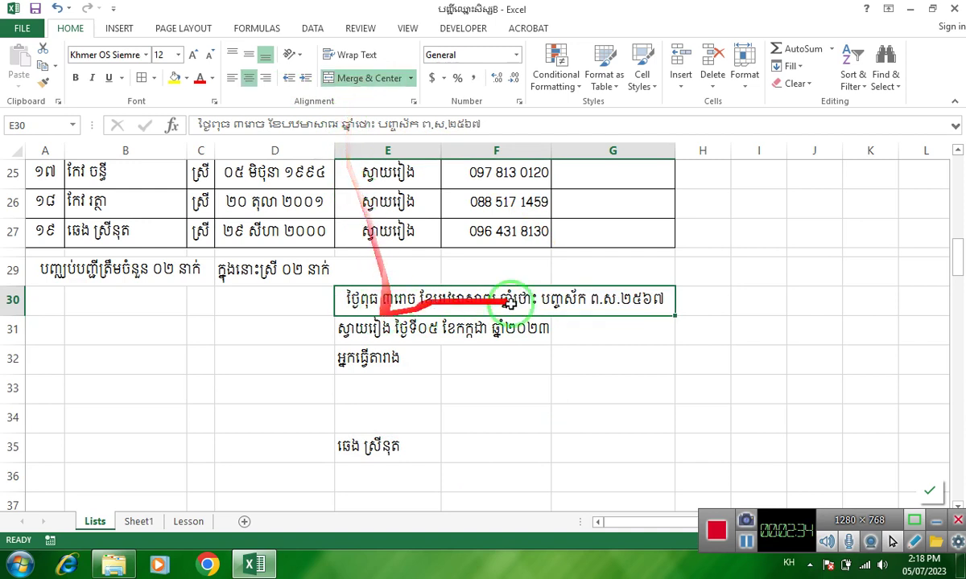
- Merge and center E31:G31, E32:G32 and E35:G35, then select the whole signature block
left_click_drag(338, 329, 627, 331)
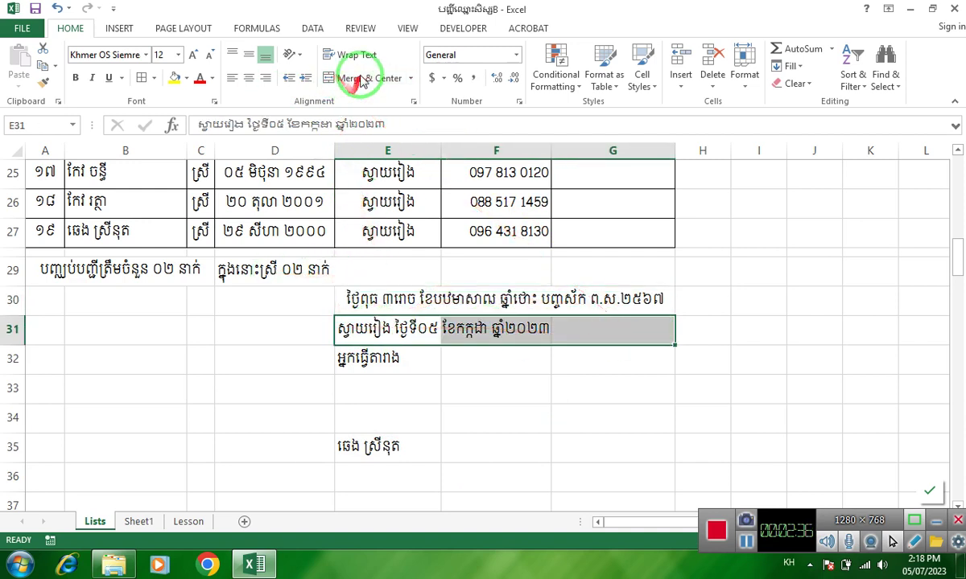
left_click(360, 78)
left_click_drag(377, 364, 635, 358)
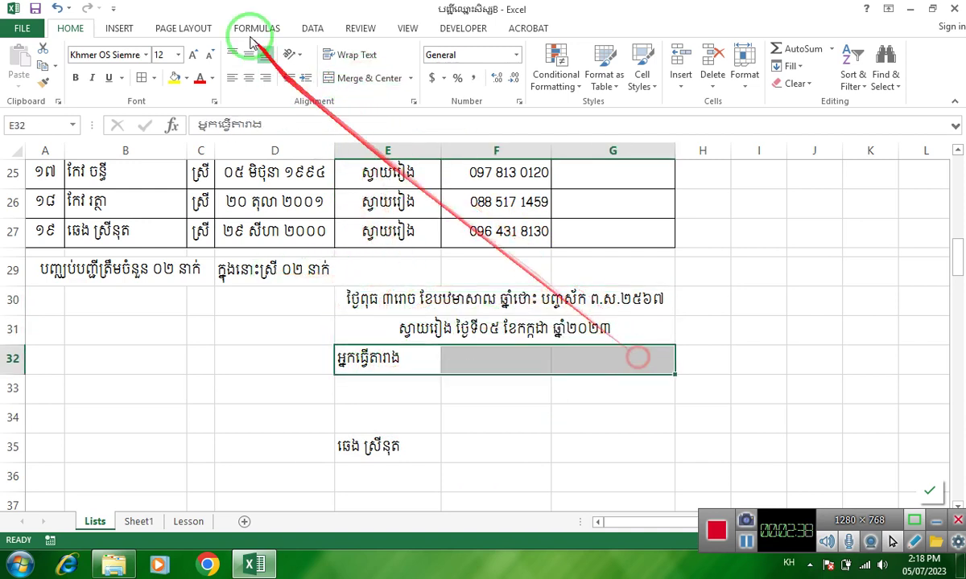
left_click(372, 78)
left_click(399, 457)
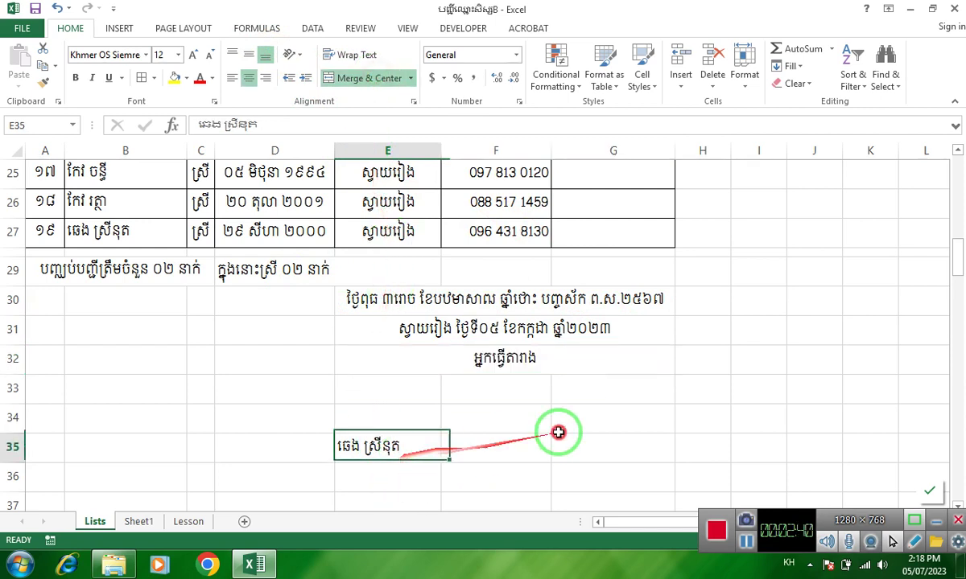
left_click_drag(558, 433, 604, 437)
left_click(358, 79)
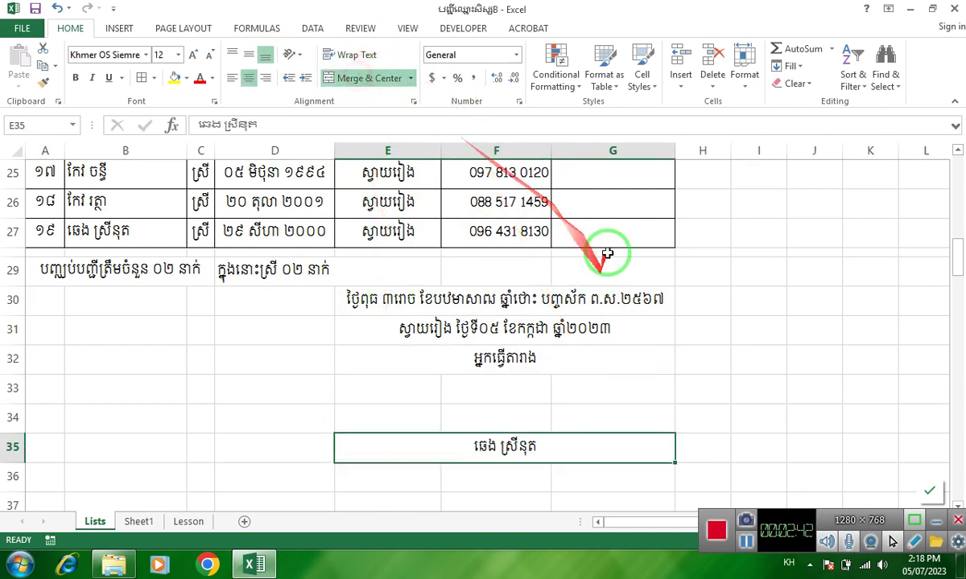
mouse_move(386, 301)
left_mouse_down()
mouse_move(481, 475)
mouse_move(489, 412)
mouse_move(484, 422)
left_mouse_up()
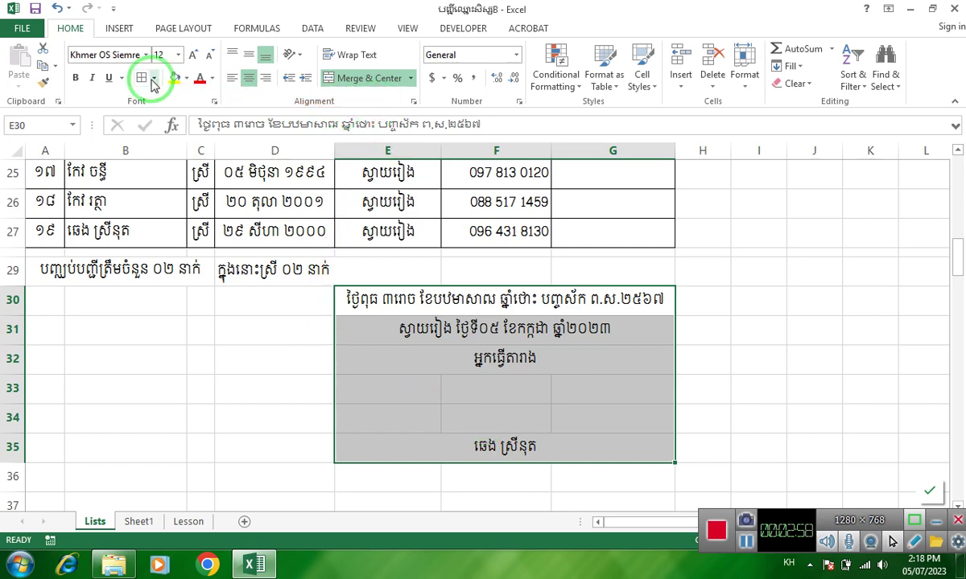
left_click(746, 541)
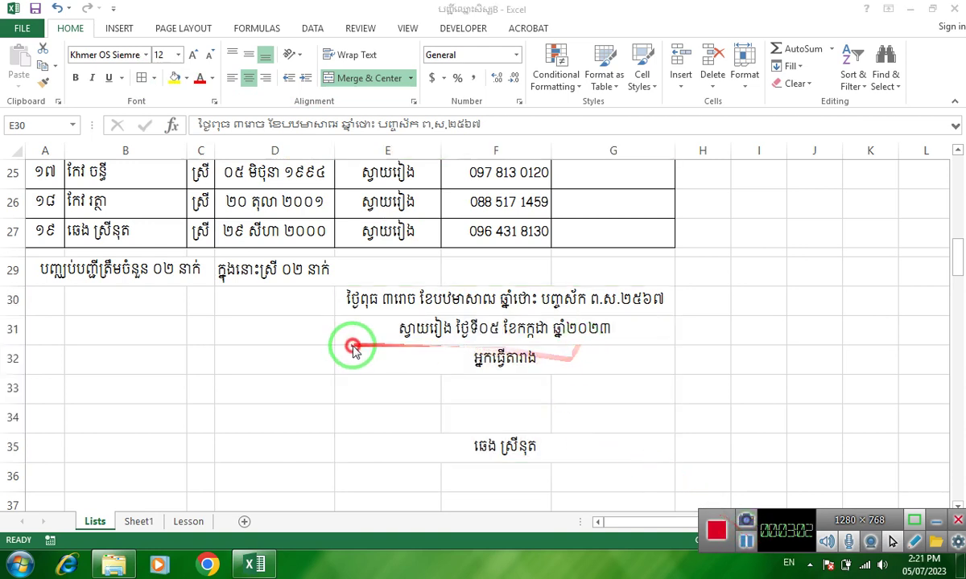
left_click(403, 332)
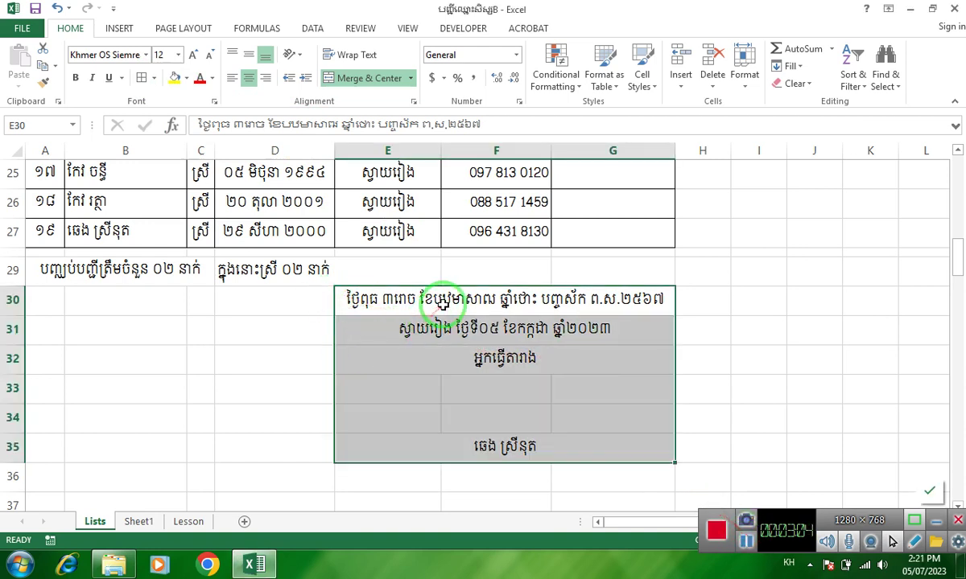
mouse_move(507, 284)
left_mouse_down()
mouse_move(467, 389)
mouse_move(478, 446)
left_mouse_up()
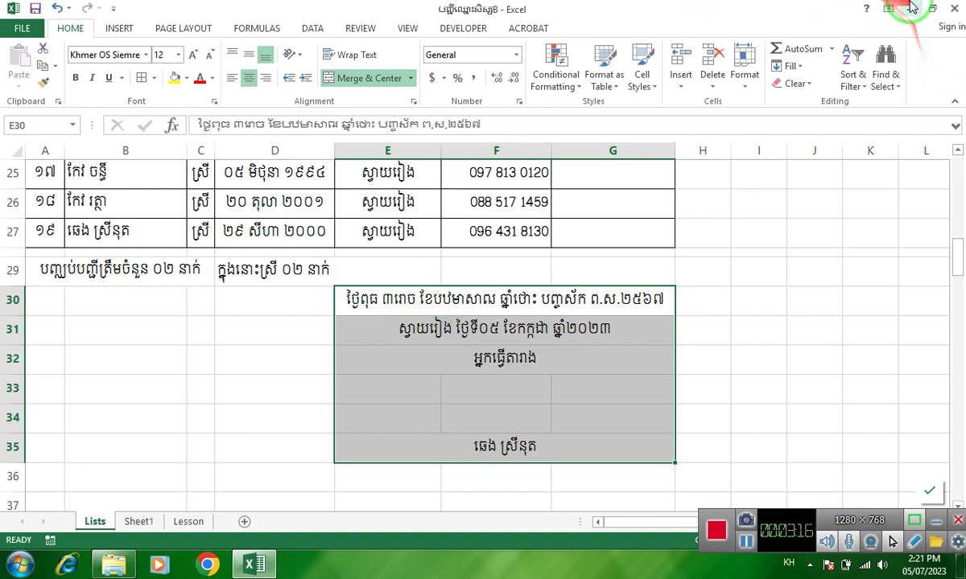
- From the desktop, copy the MsOffice Learning add-in file and switch back to Excel
left_click(910, 8)
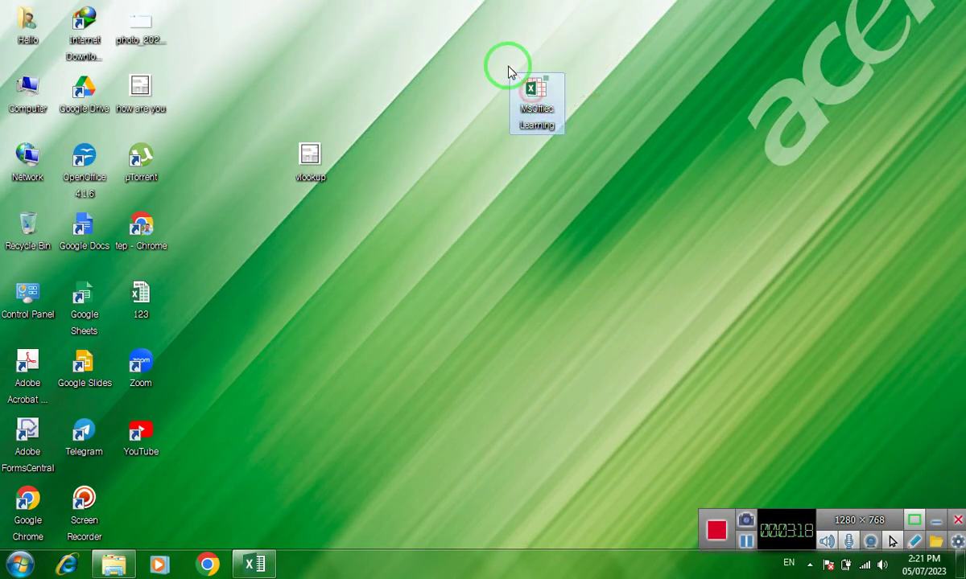
left_click(538, 98)
left_click_drag(538, 98, 483, 166)
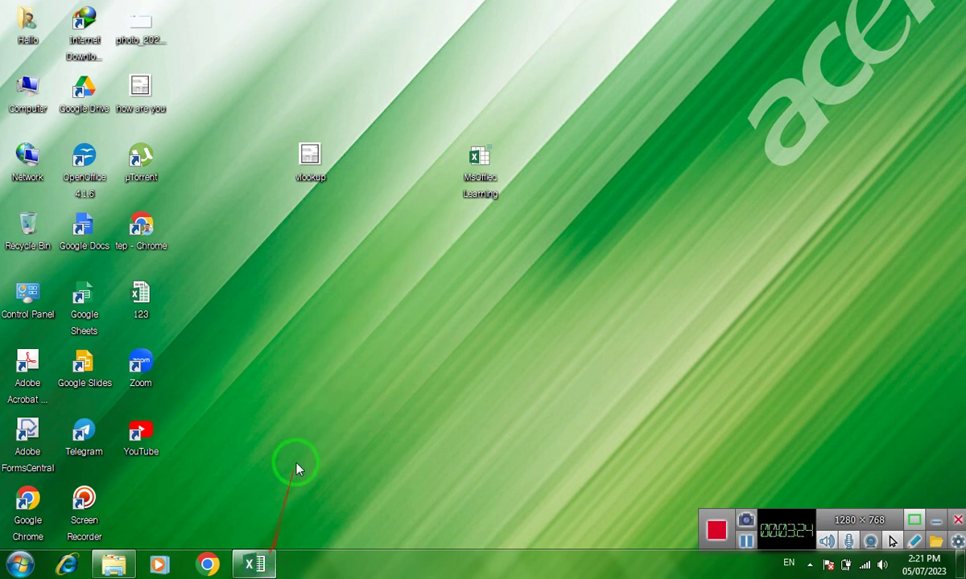
double_click(469, 156)
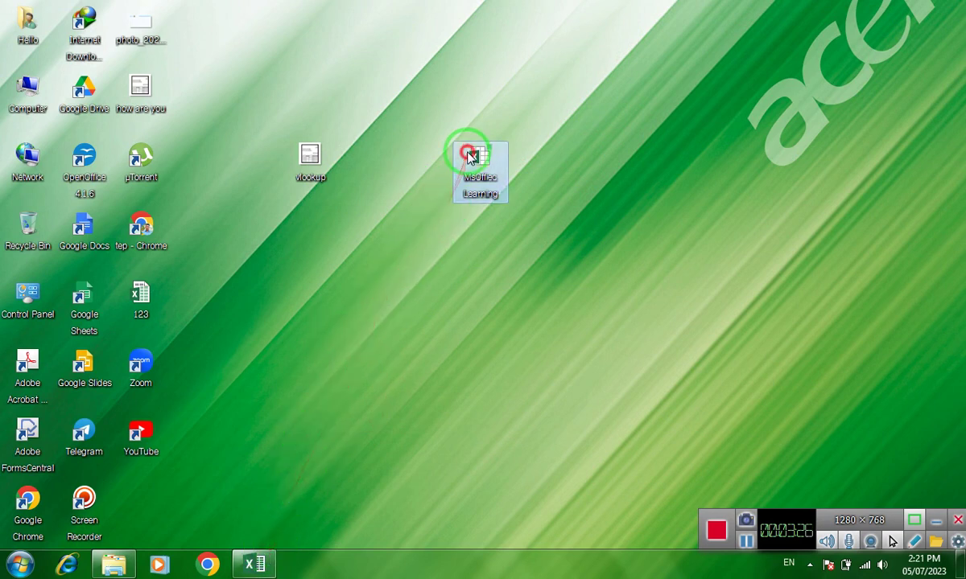
right_click(470, 155)
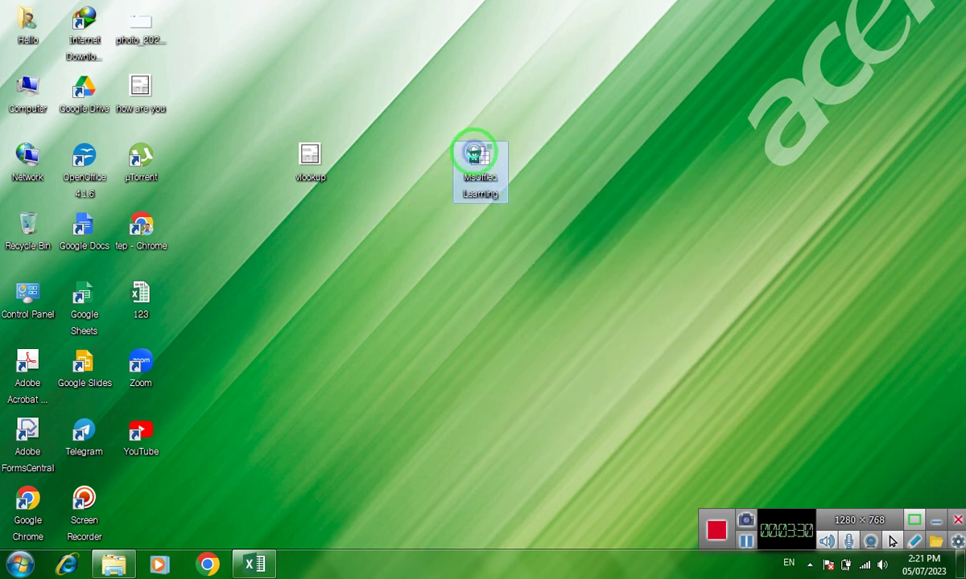
right_click(473, 158)
left_click(526, 353)
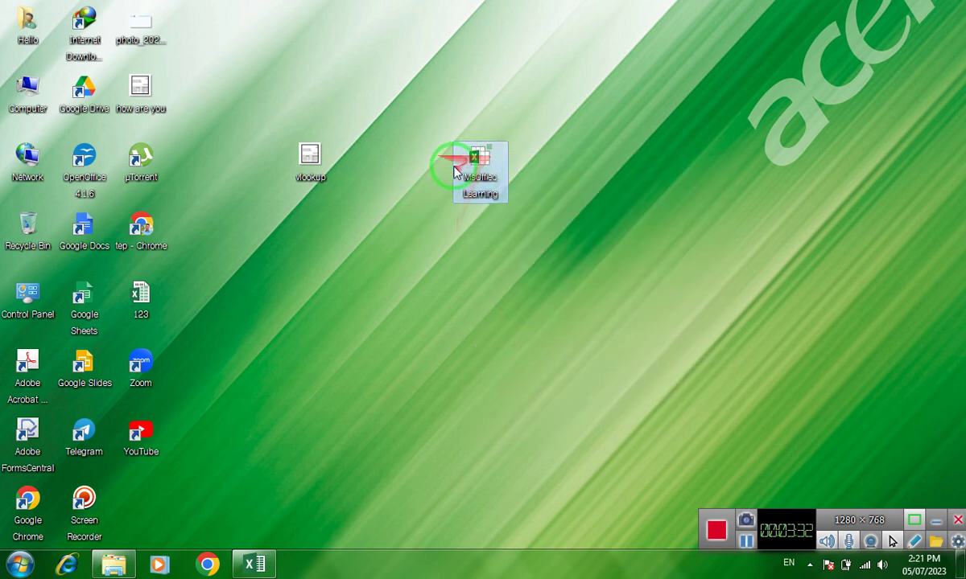
left_click(255, 564)
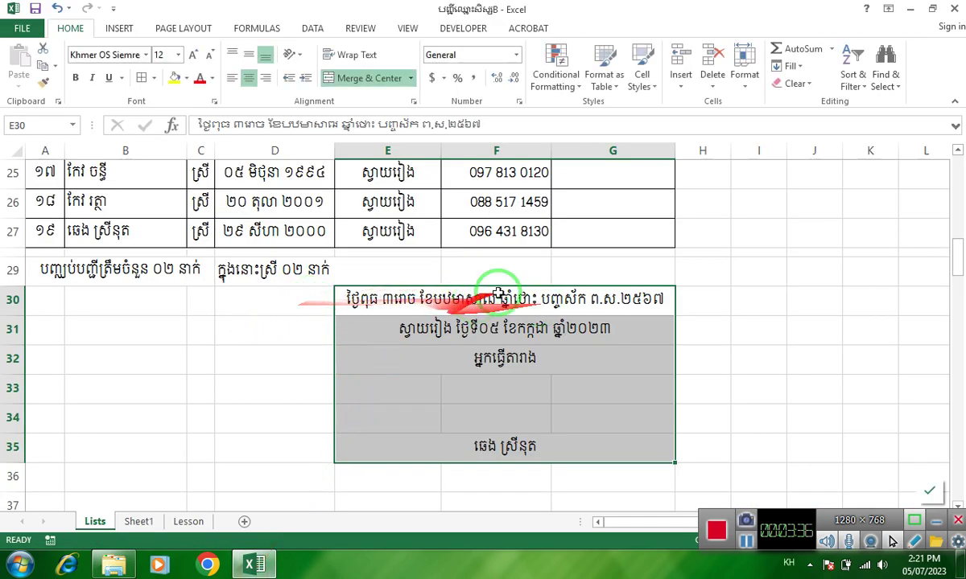
- Open File > Options and go to the Add-Ins page
left_click(25, 34)
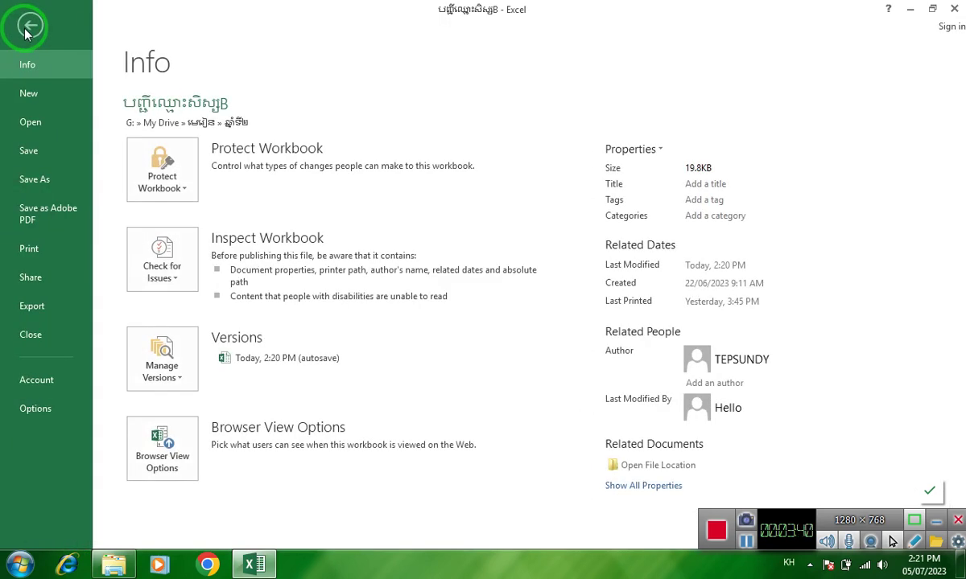
left_click(50, 406)
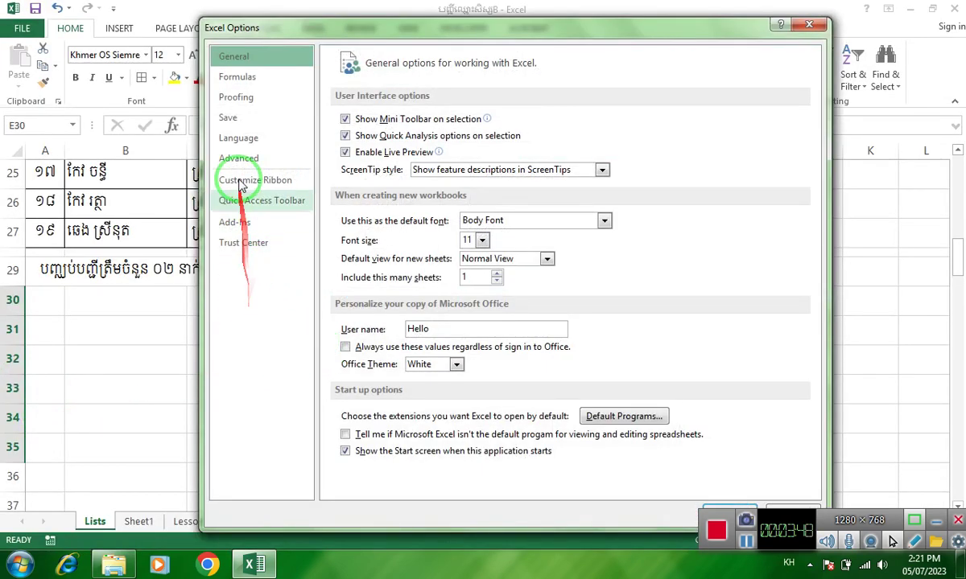
left_click(252, 229)
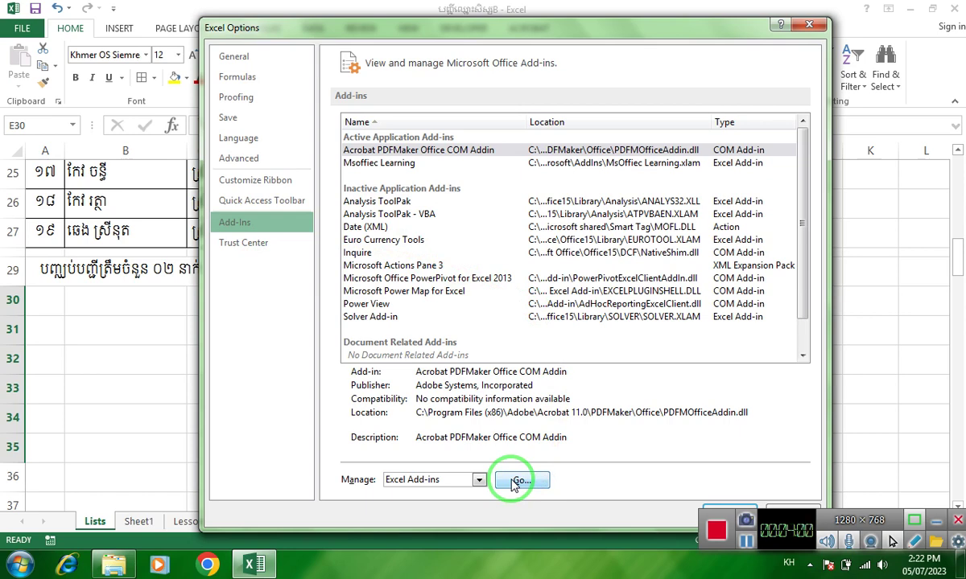
- Open the Add-Ins manager, untick Msoffiec Learning, and choose Browse
left_click(519, 481)
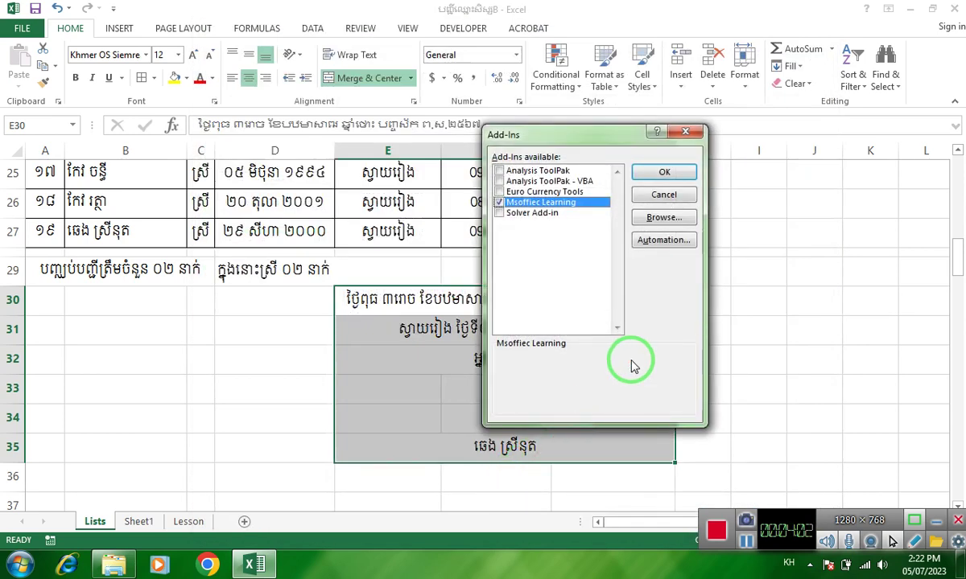
left_click(499, 202)
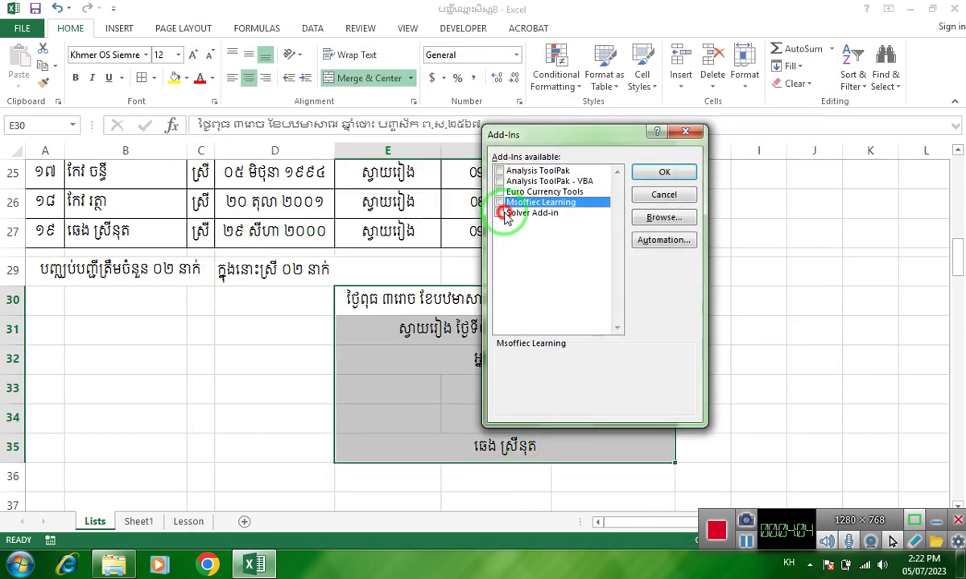
left_click(662, 219)
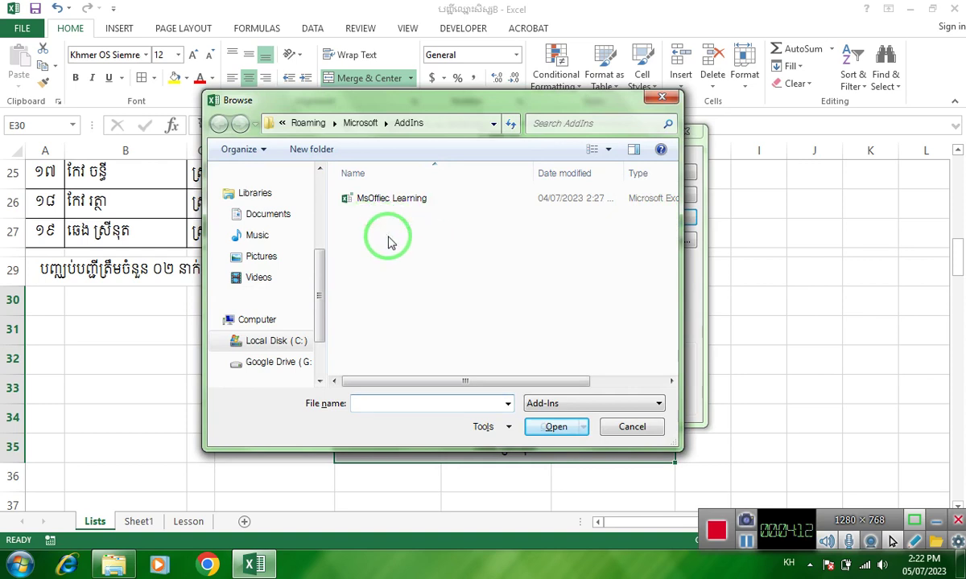
- Paste the copy into AddIns, cancel the in-use Copy and Replace, and select MsOffiec Learning
right_click(388, 235)
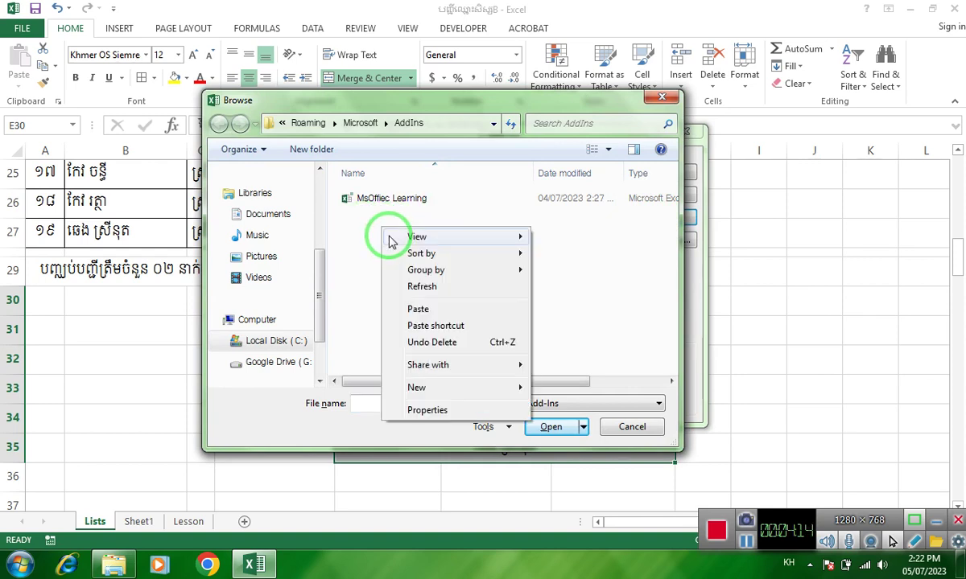
left_click(418, 309)
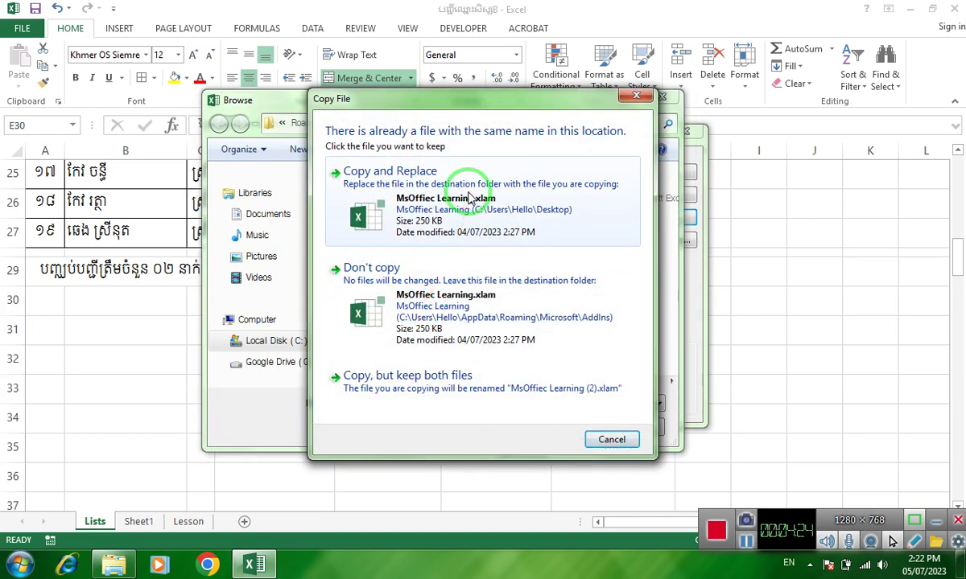
left_click(469, 198)
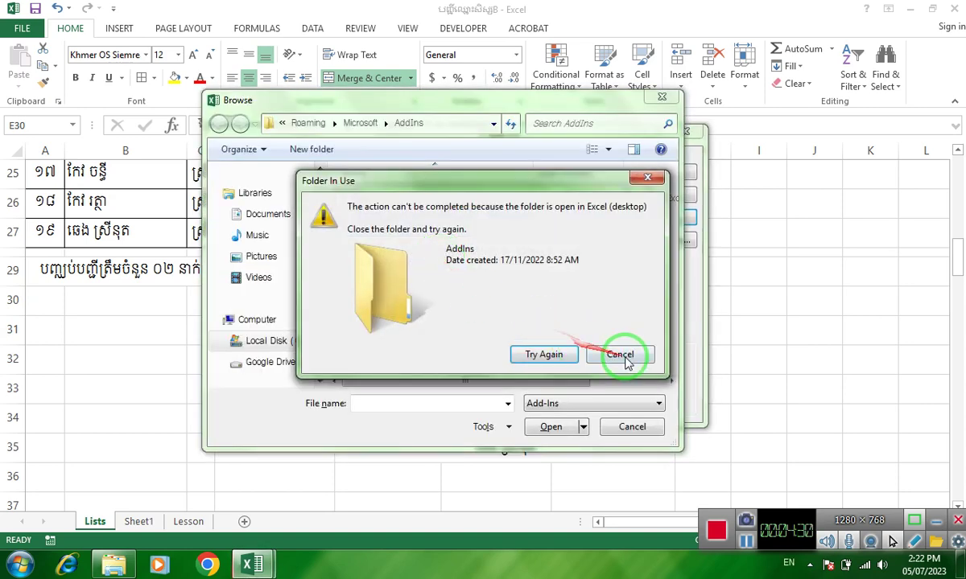
left_click(613, 357)
left_click(595, 315)
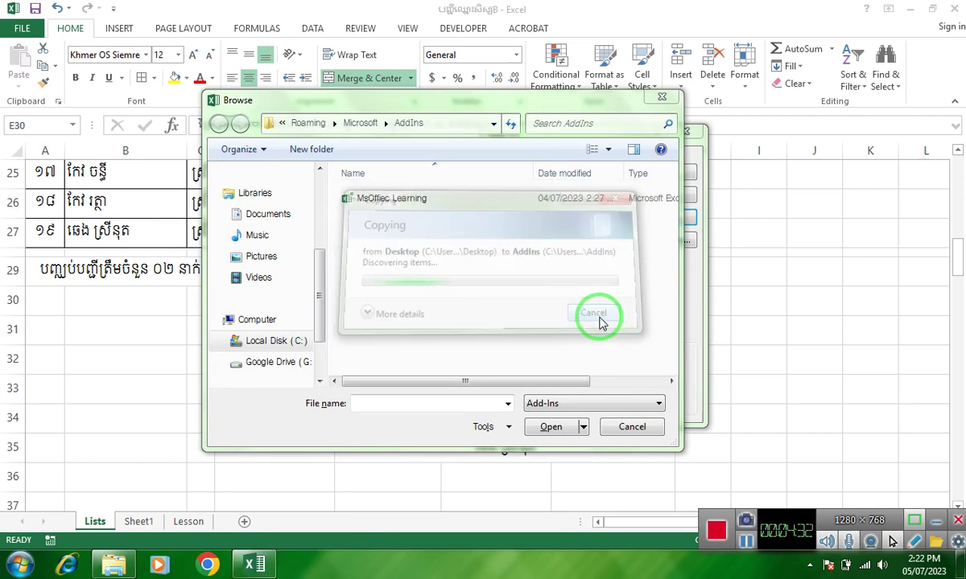
left_click(389, 201)
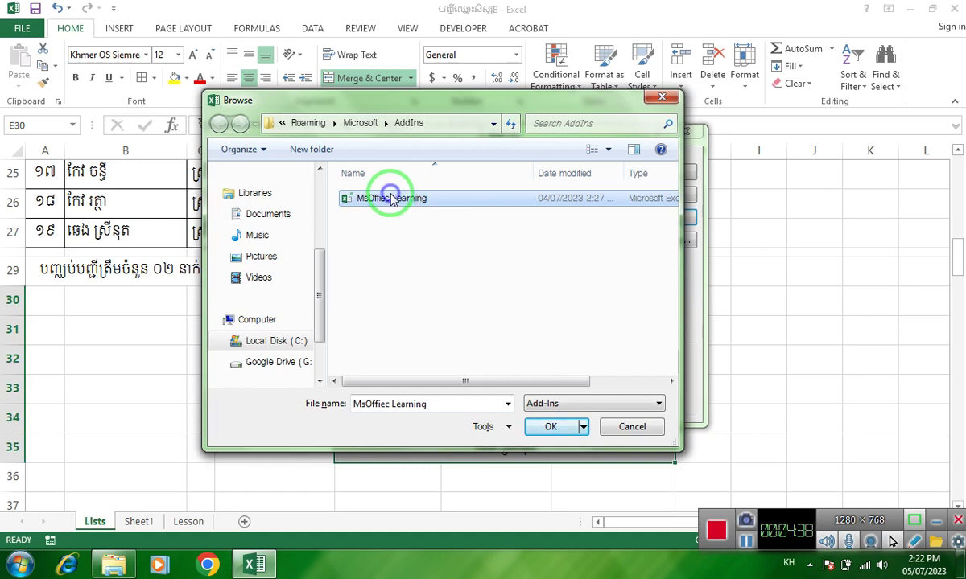
right_click(391, 200)
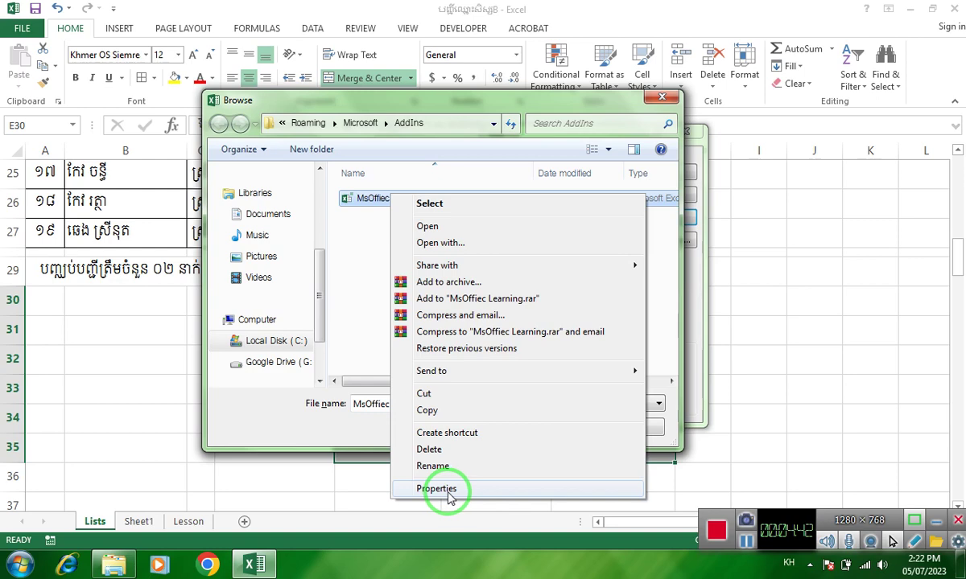
- Check the MsOffiec Learning xlam file's properties (250 KB) and close them
left_click(447, 492)
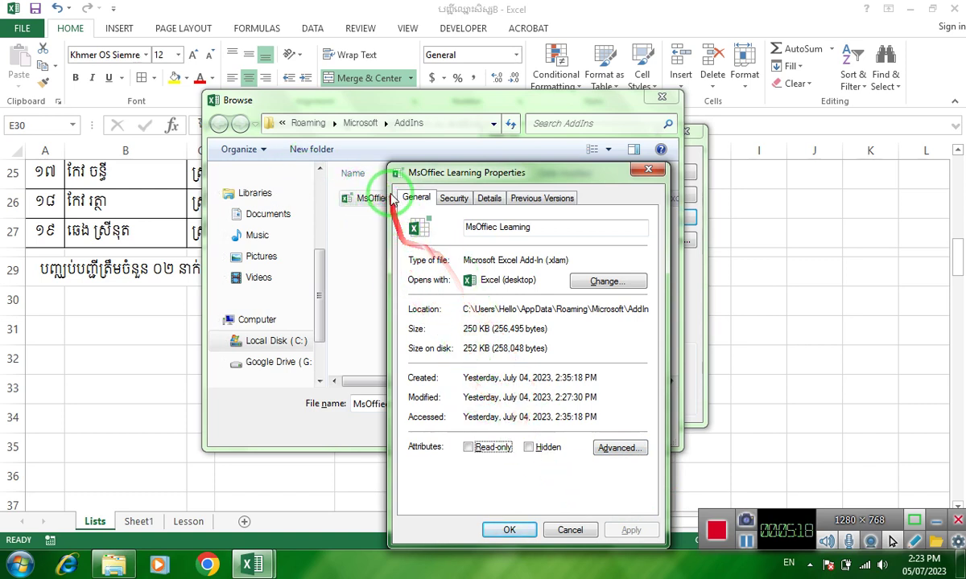
left_click_drag(384, 193, 562, 477)
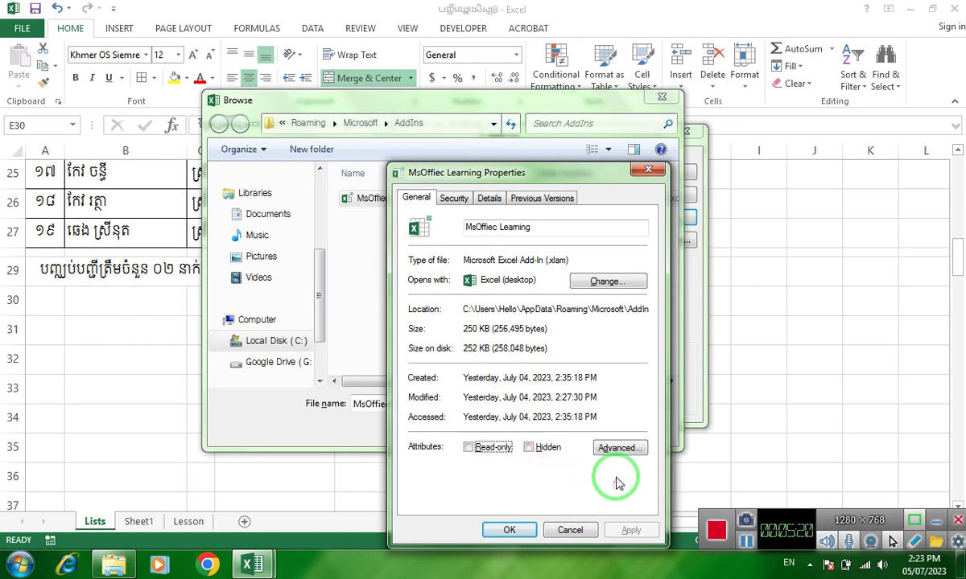
left_click(509, 530)
mouse_move(517, 495)
left_mouse_down()
mouse_move(440, 254)
mouse_move(515, 278)
left_mouse_up()
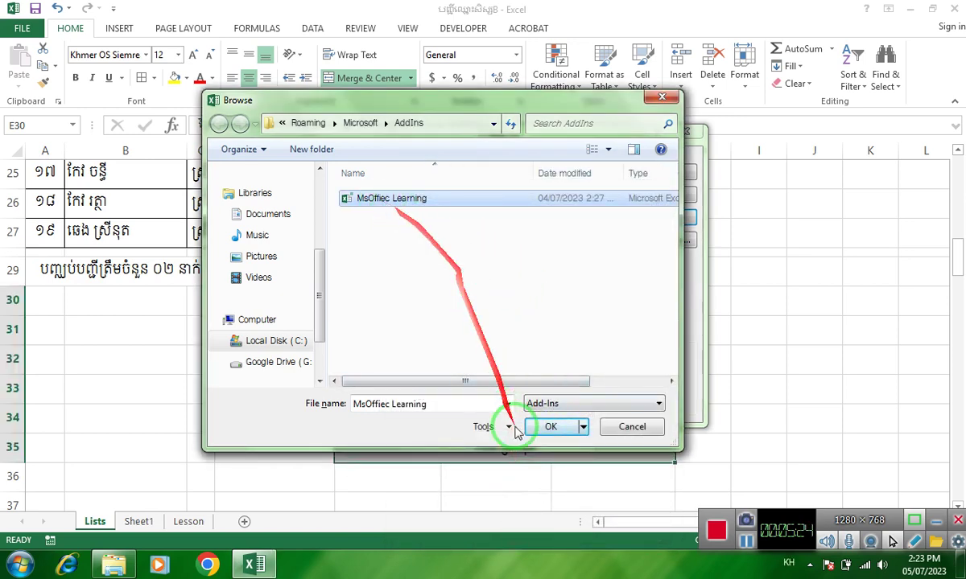
- Confirm the MsOffiec Learning file, replace the existing copy, and accept the enabled add-ins
left_click(551, 429)
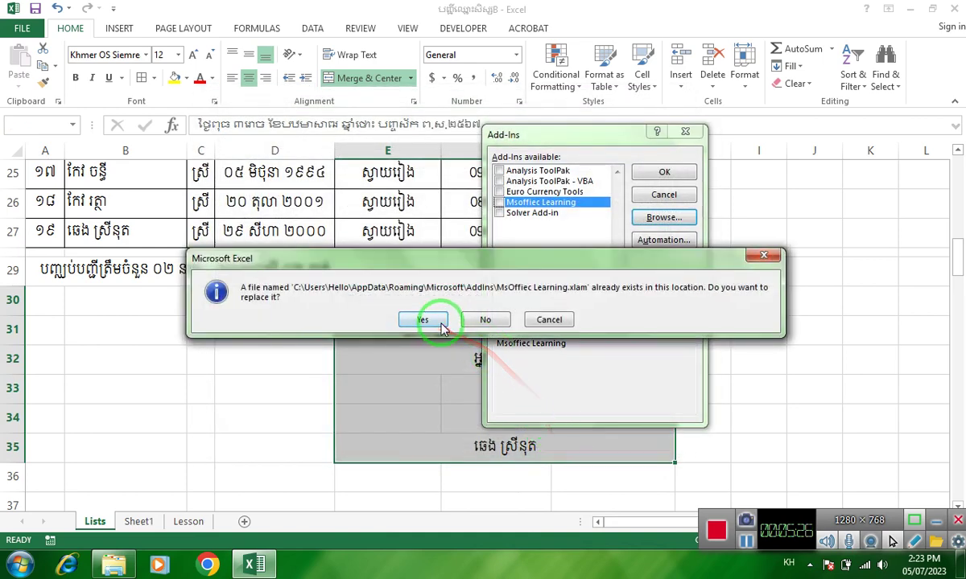
left_click(437, 325)
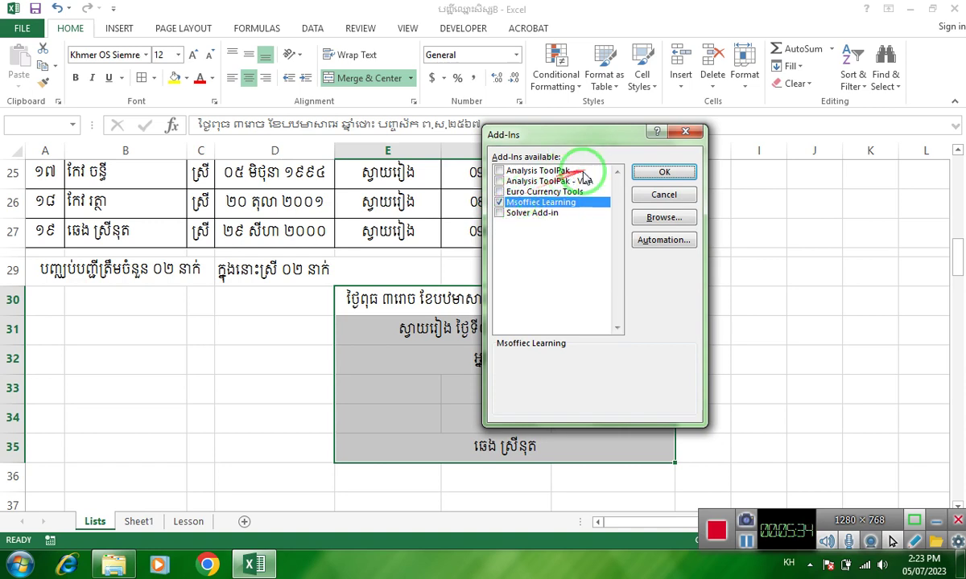
left_click(649, 172)
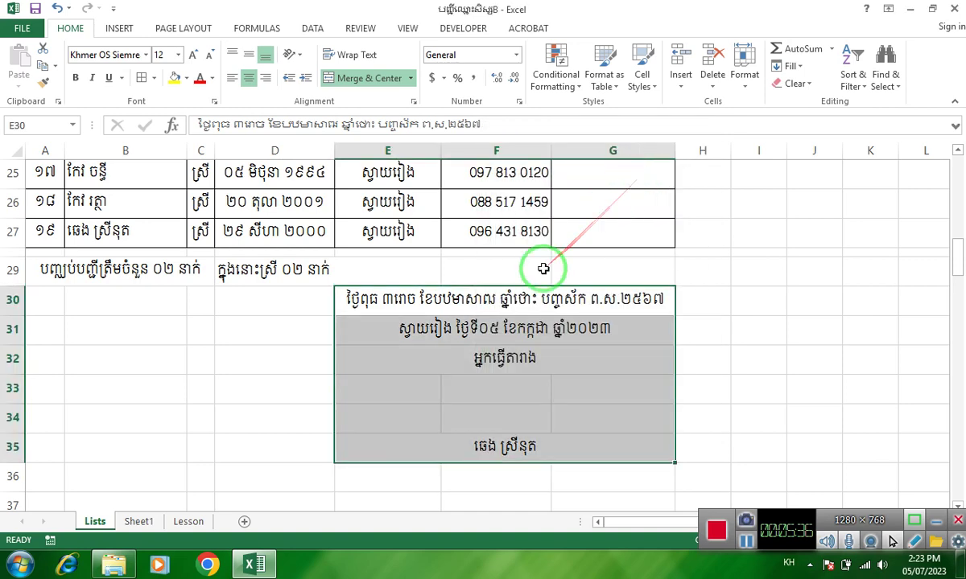
- Enter =MsOfficeLearning(today()) in E36, picking the function from autocomplete
scroll(543, 269, "down", 1)
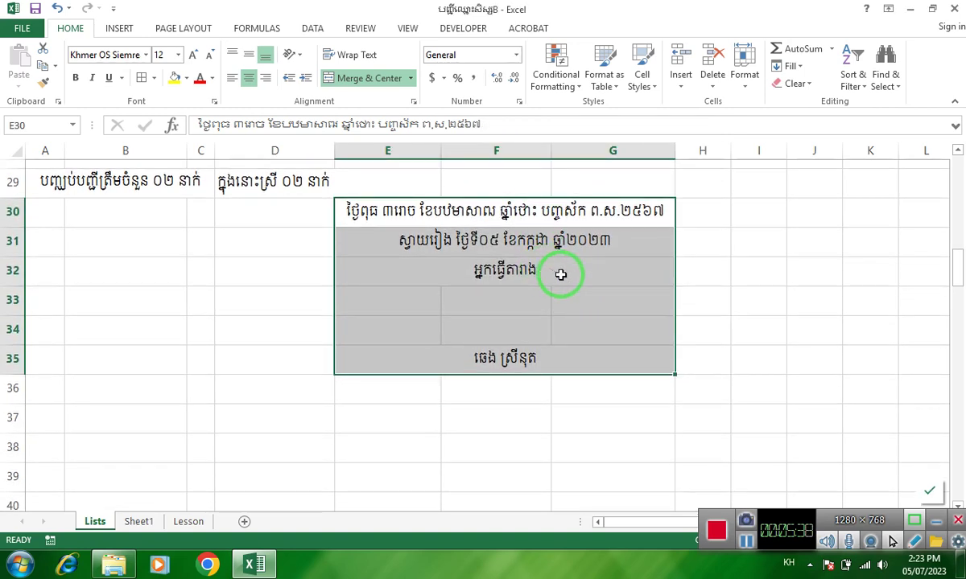
scroll(547, 271, "down", 2)
left_click(438, 317)
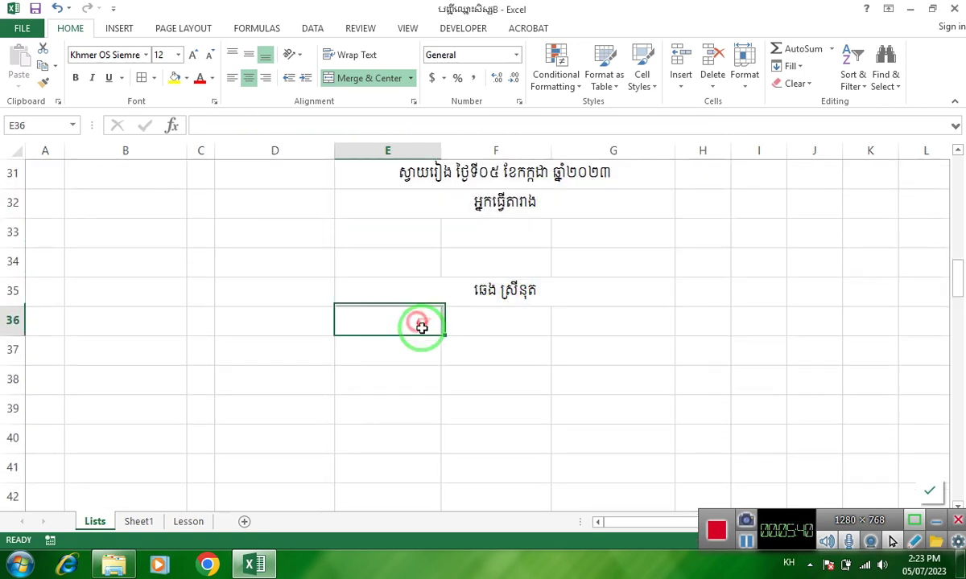
type("ឲ")
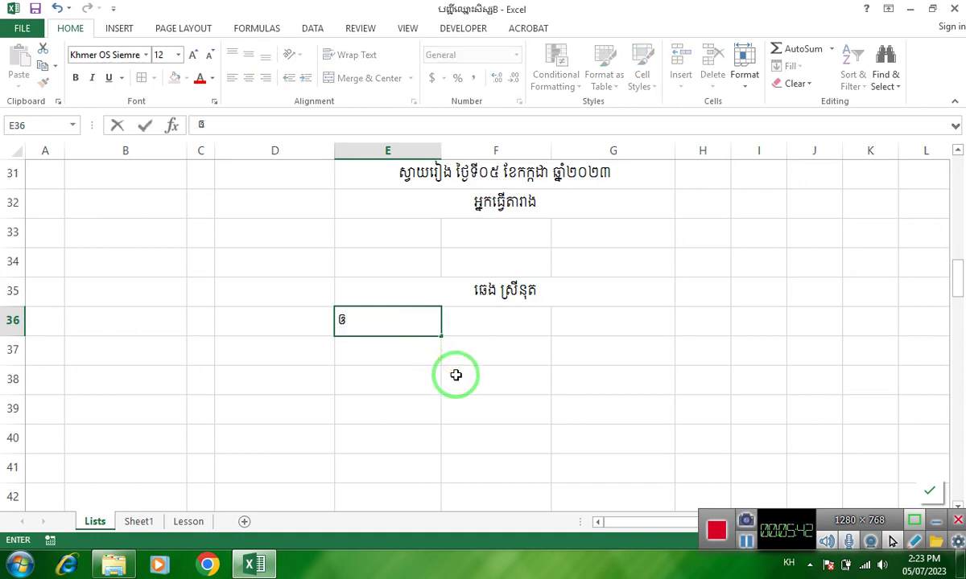
key("alt+shift")
type("=")
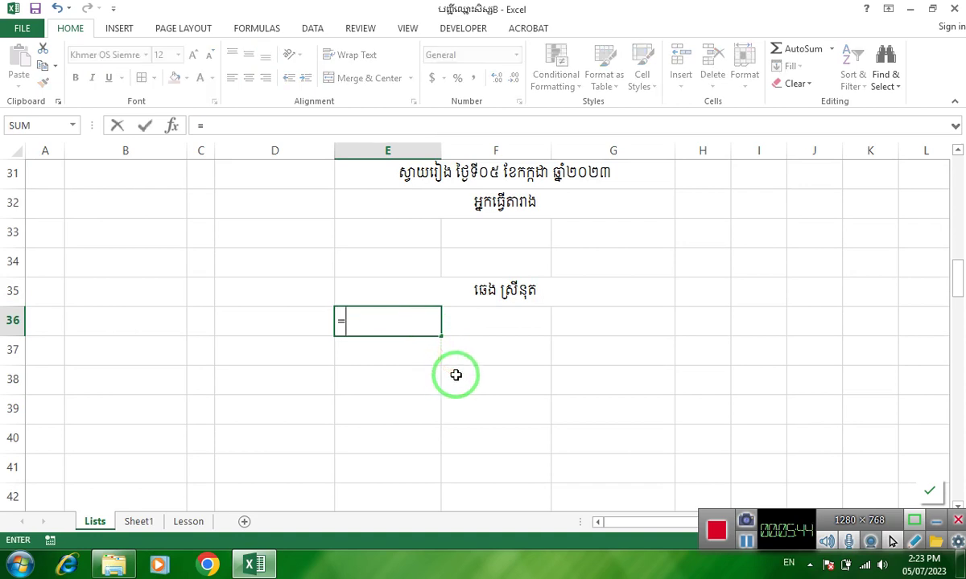
type("ms")
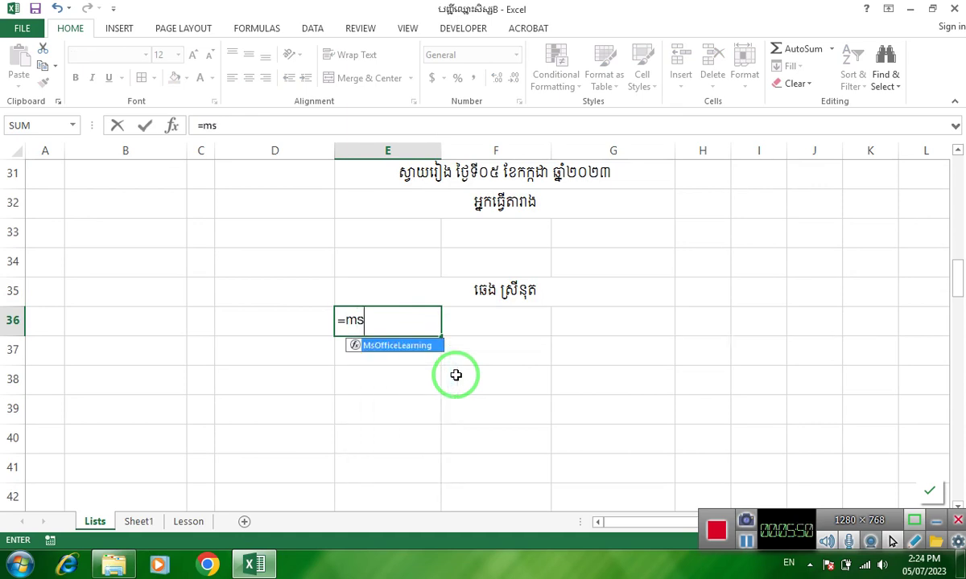
double_click(406, 344)
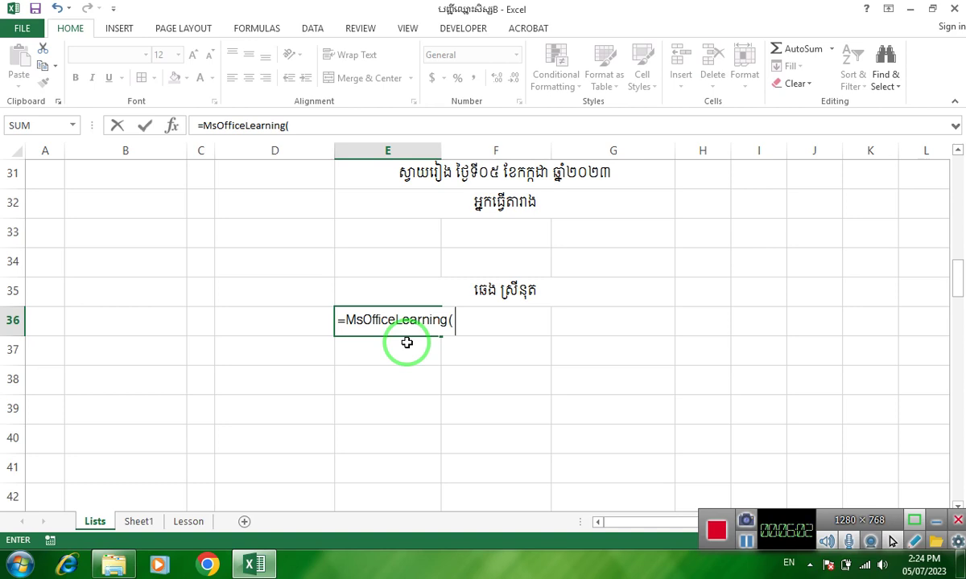
type("today")
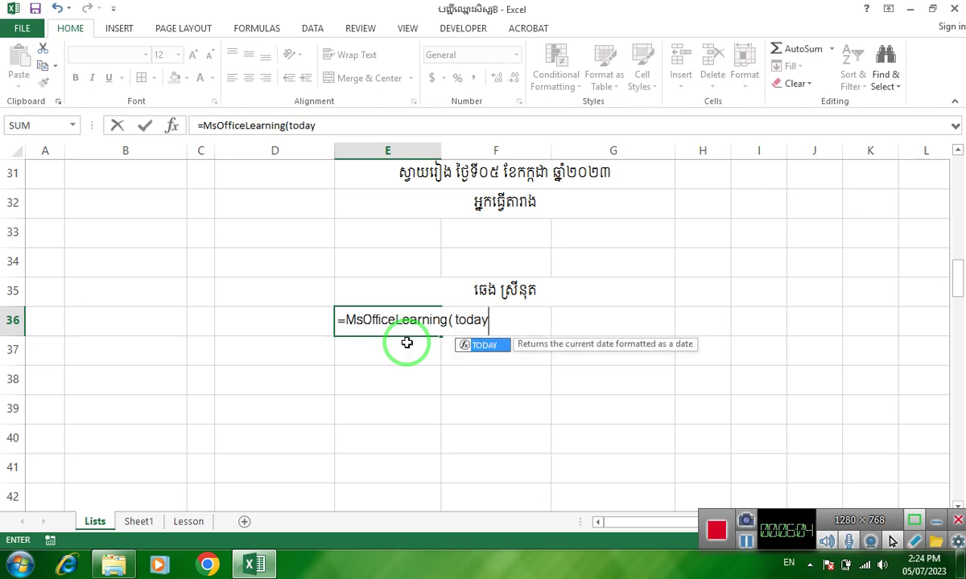
type("()")
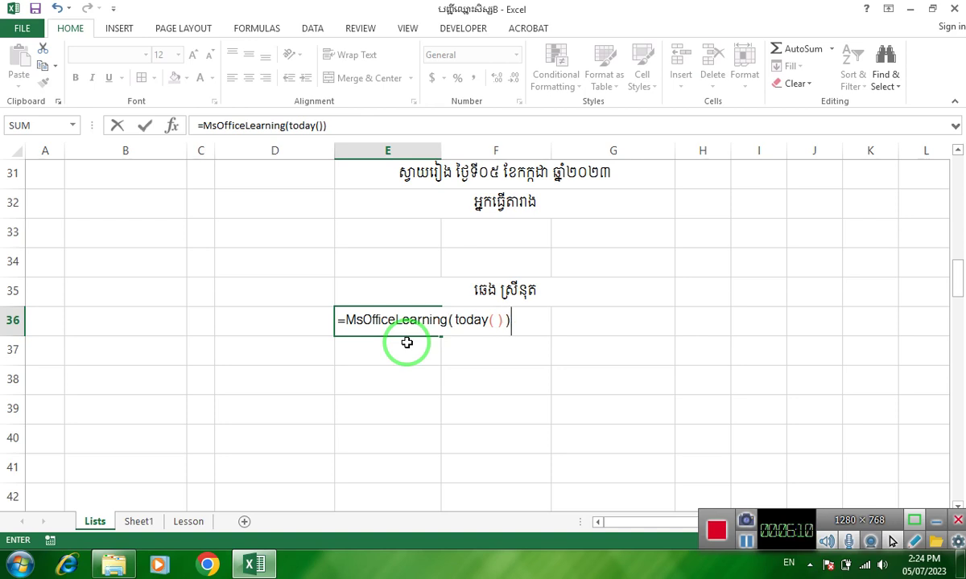
key("Return")
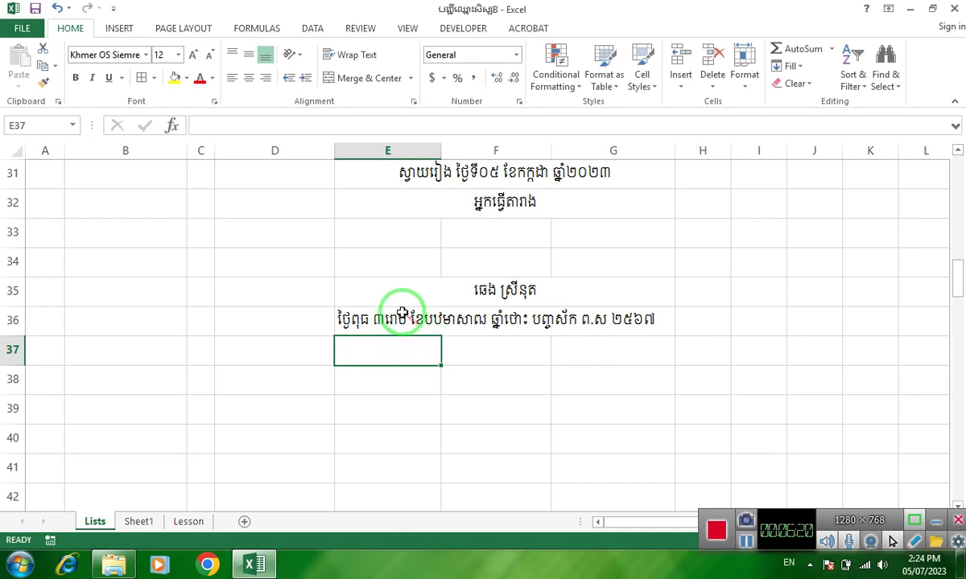
- Check the E36 formula, then enter the date 05/07/2023 in E37
left_click(405, 312)
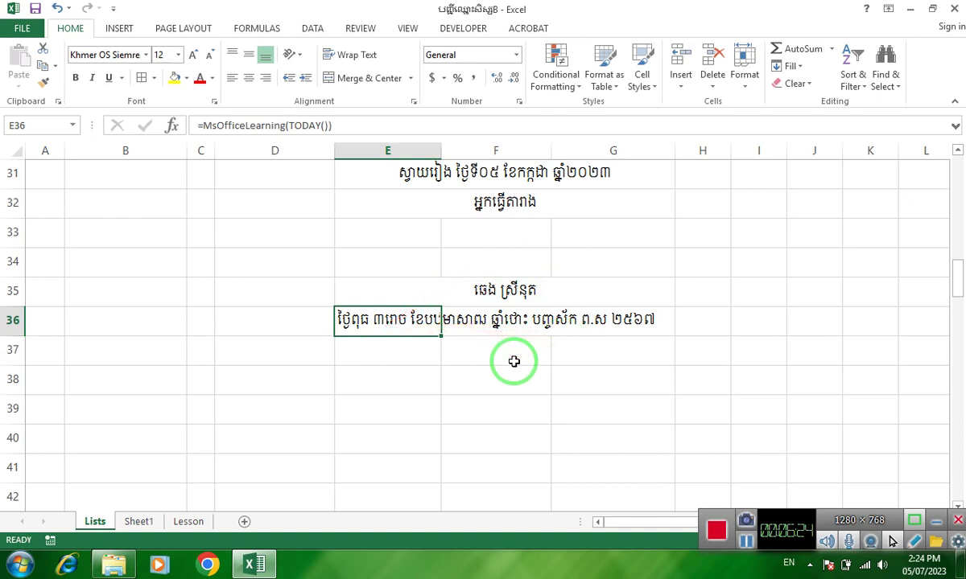
scroll(512, 350, "up", 1)
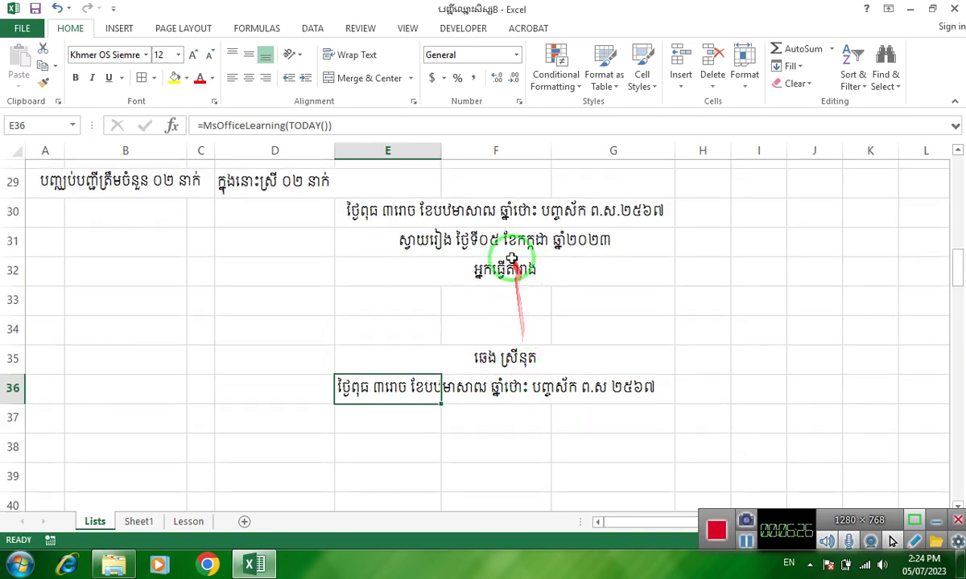
left_click(541, 243)
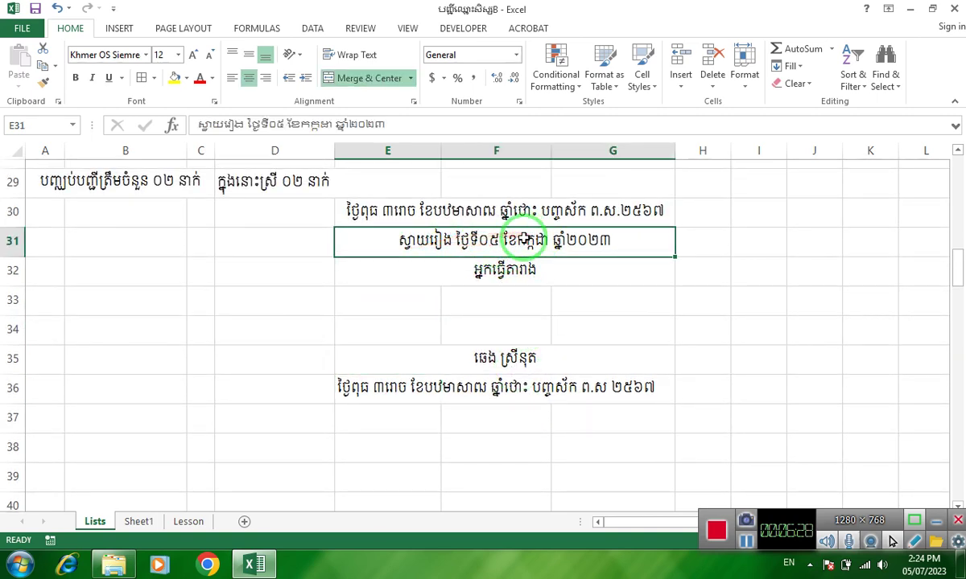
left_click(408, 435)
left_click(416, 426)
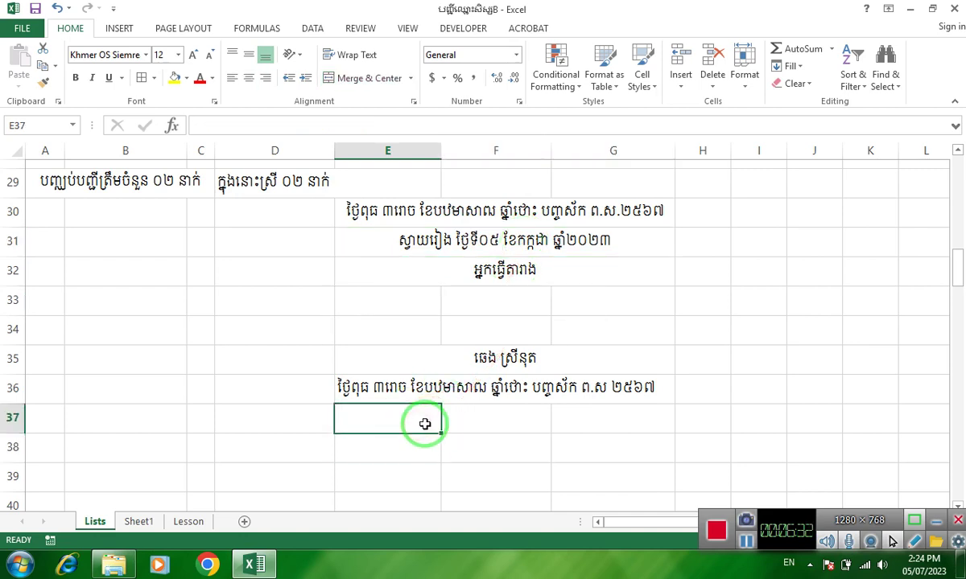
type("5-7-2023")
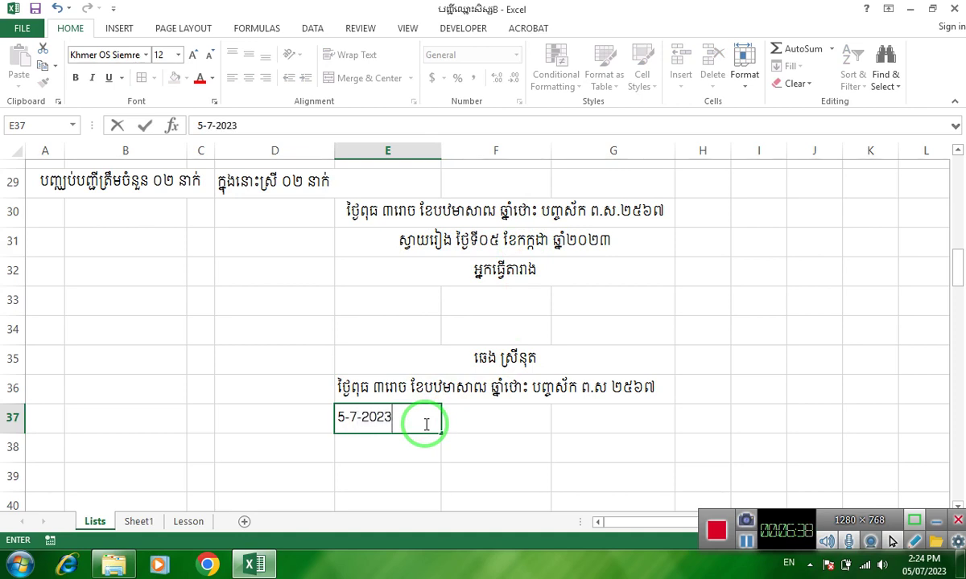
key("Return")
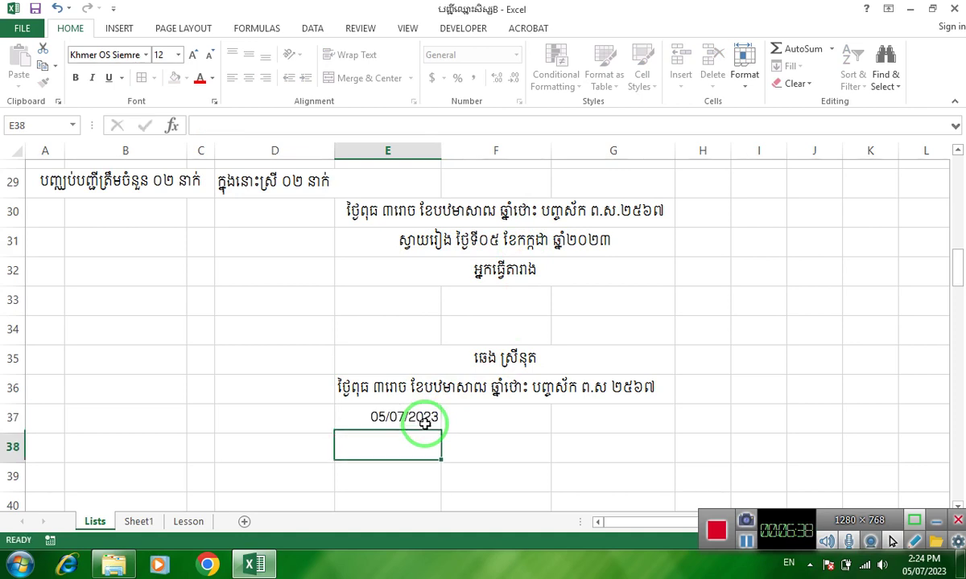
- Fill the merged Khmer date line E31:G31 yellow, then bring up number format settings for E37
left_click(416, 417)
left_click(461, 246)
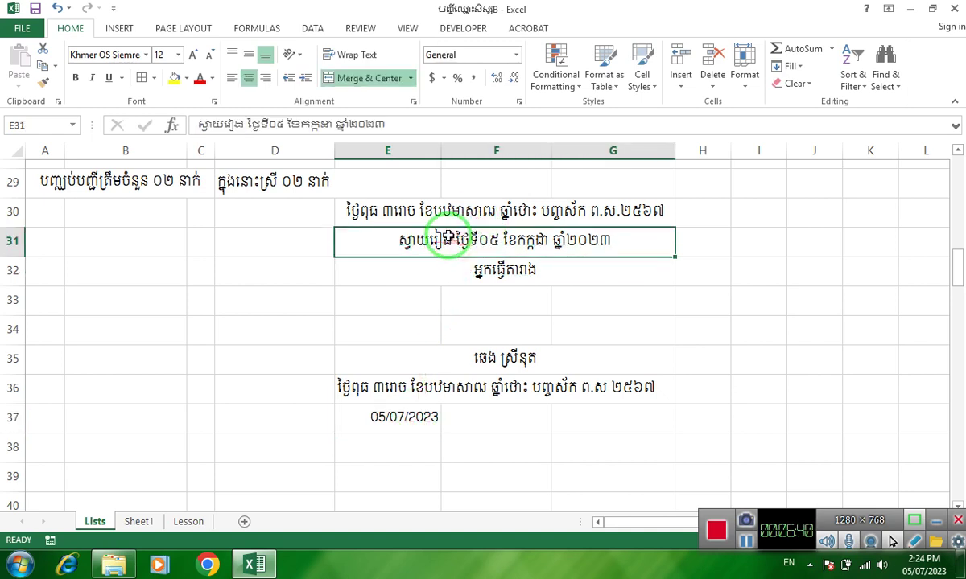
left_click(175, 78)
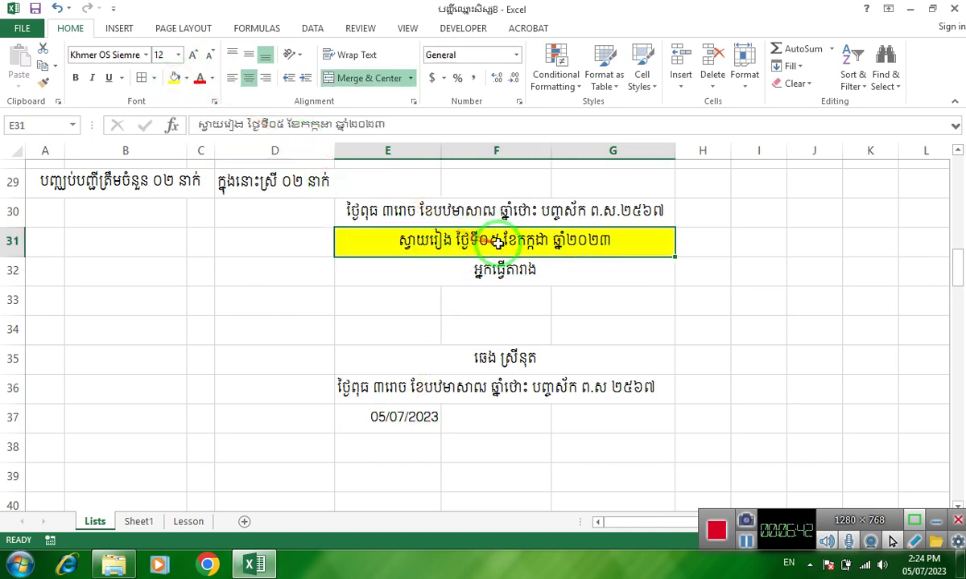
left_click(404, 420)
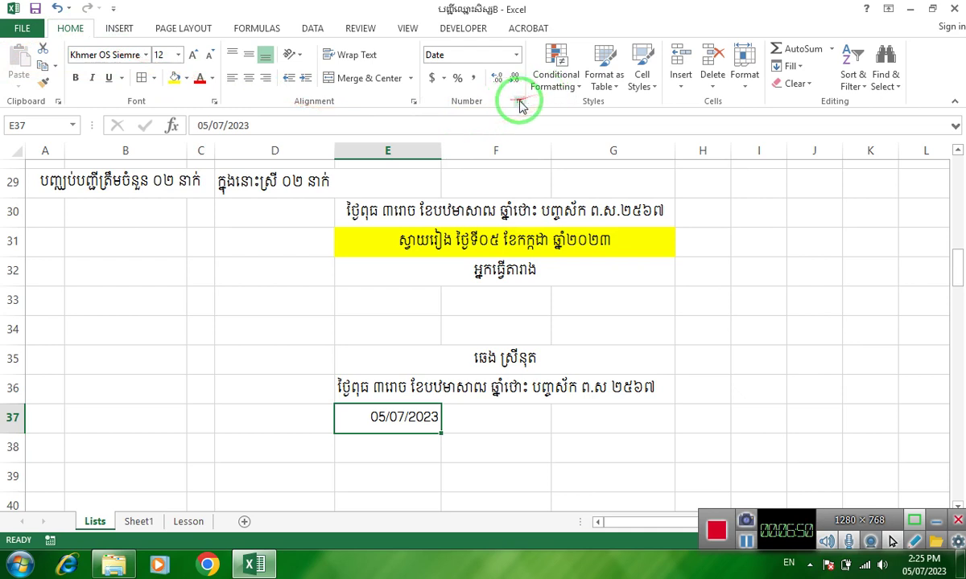
left_click(520, 102)
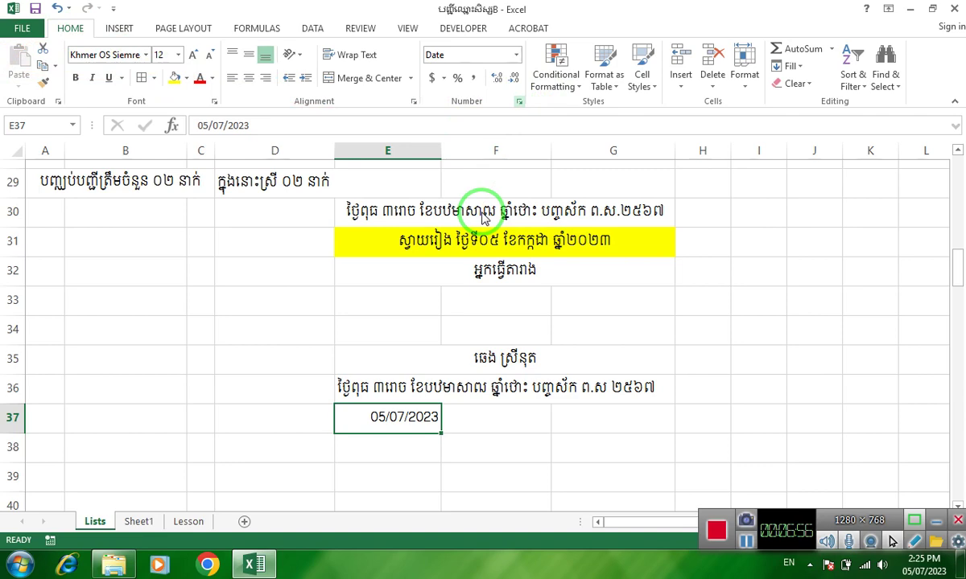
- Replace E37's dd/mm/yyyy custom format code with [$-12000453]ស្វាយរៀង ថ្ងៃទី
left_click(427, 277)
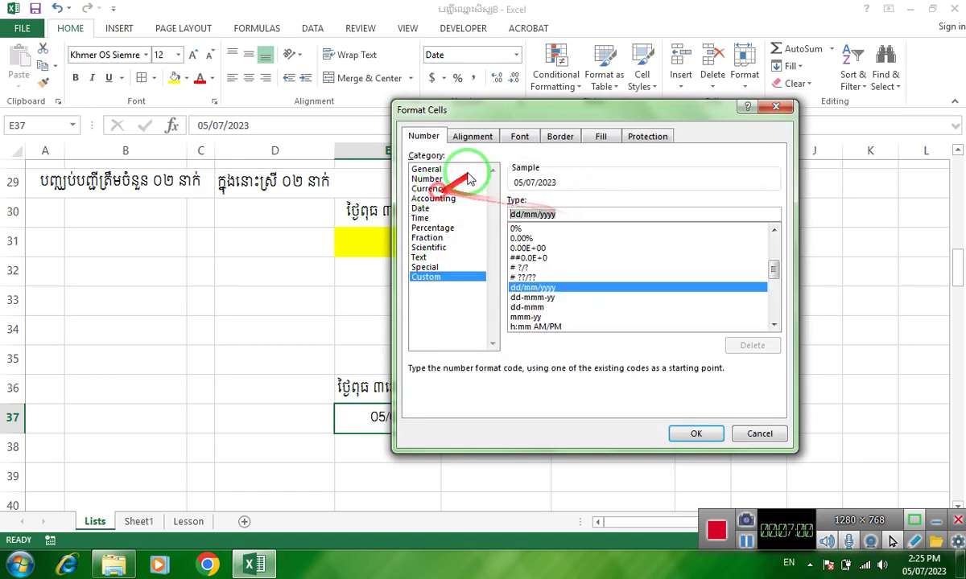
left_click_drag(523, 109, 447, 288)
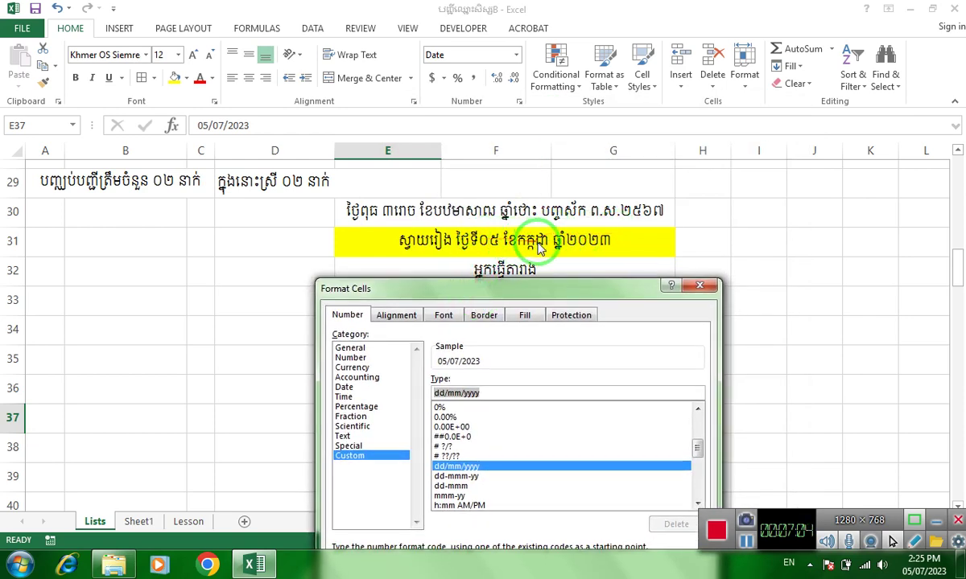
key("BackSpace")
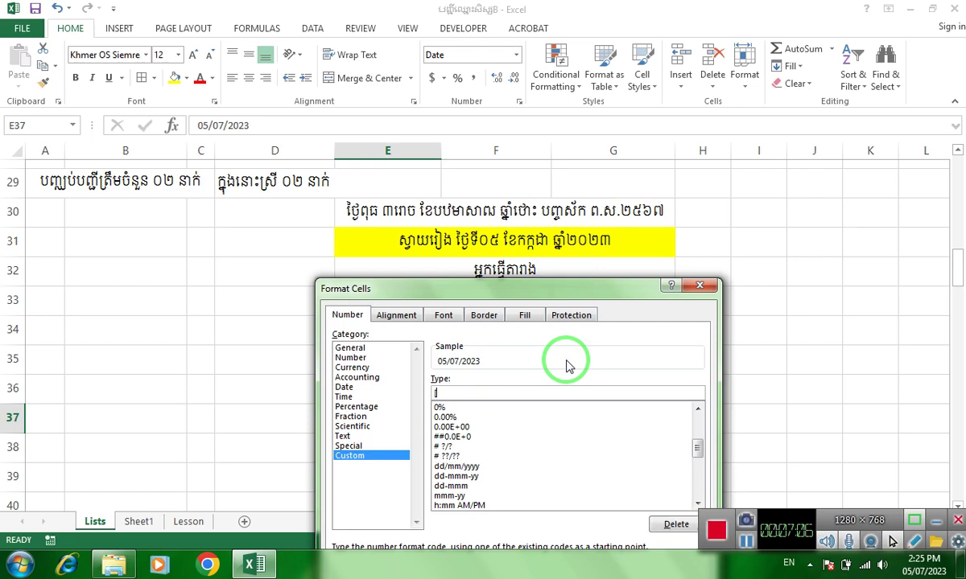
type("[$-12000453]")
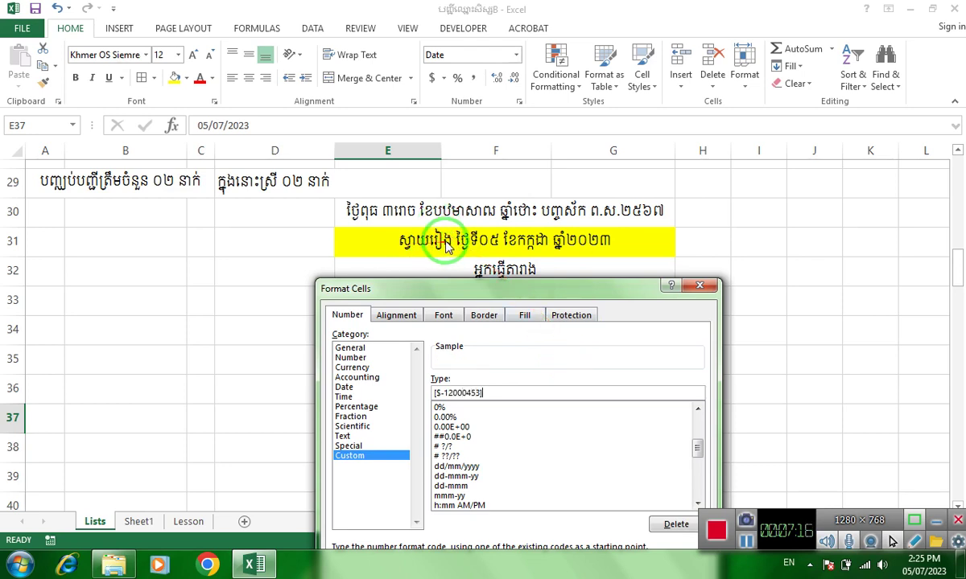
key("alt+shift")
type("ស")
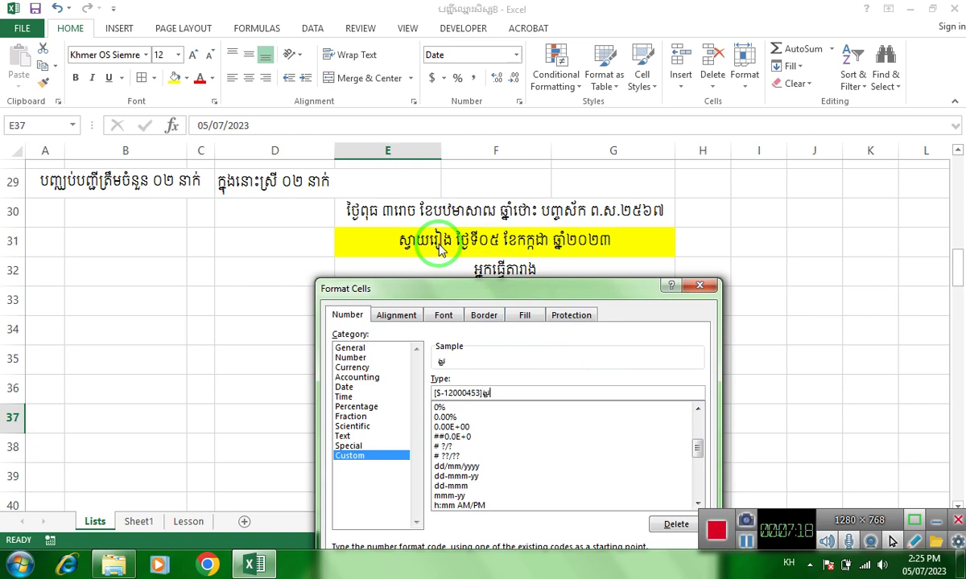
type("្វាយរៀង ថ្")
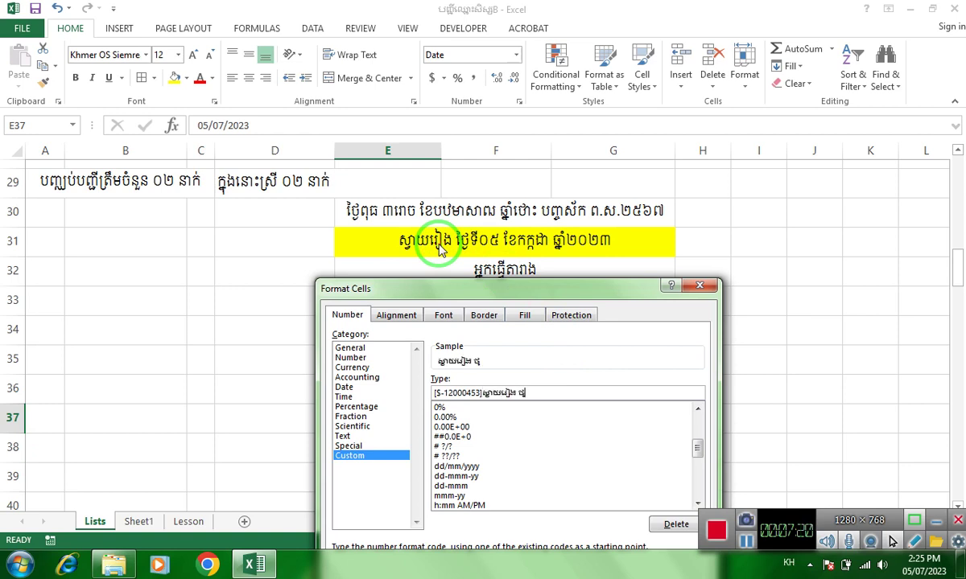
type("ងៃទី")
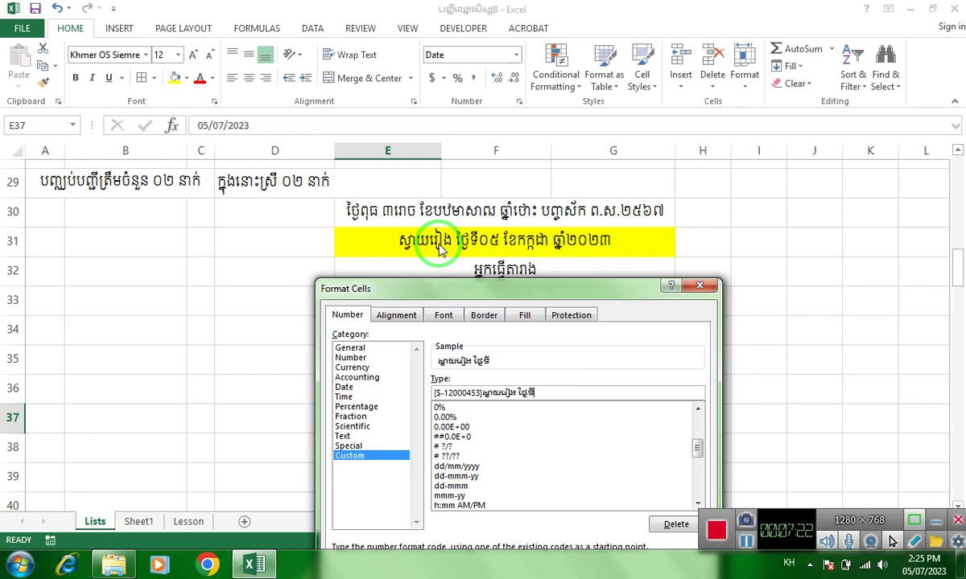